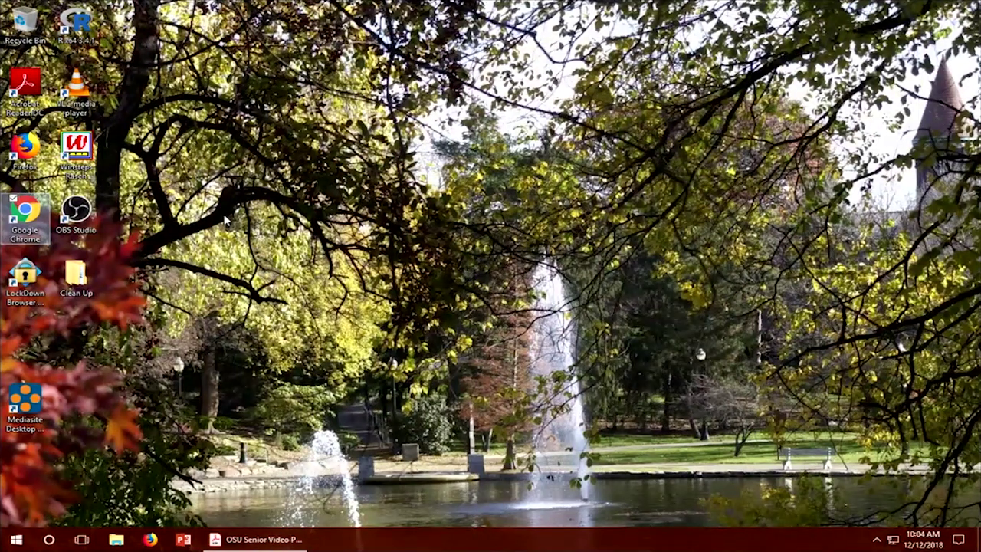
Step: Launch Google Chrome and go to mediasite.osu.edu, reaching the Ohio State Login Required page
double_click(33, 217)
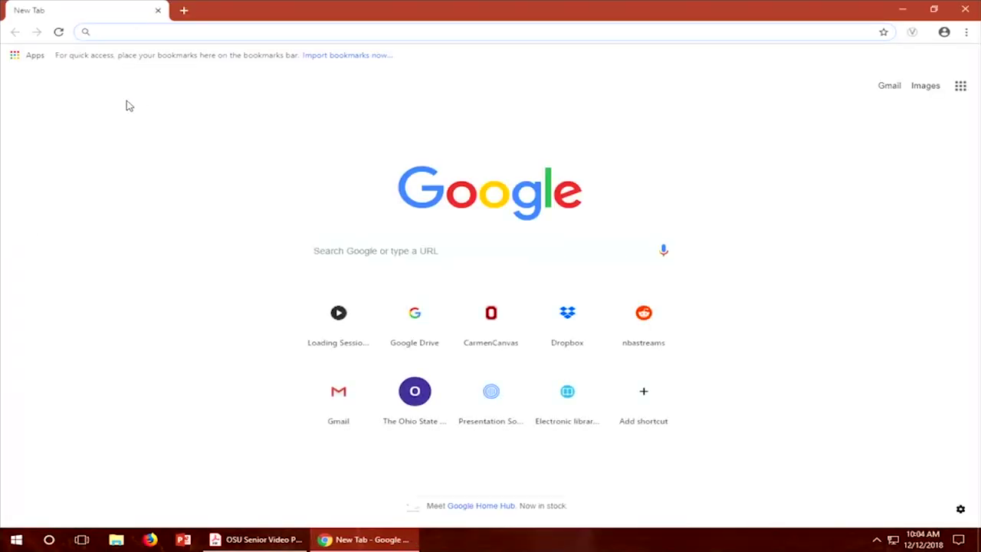
text(mediasite)
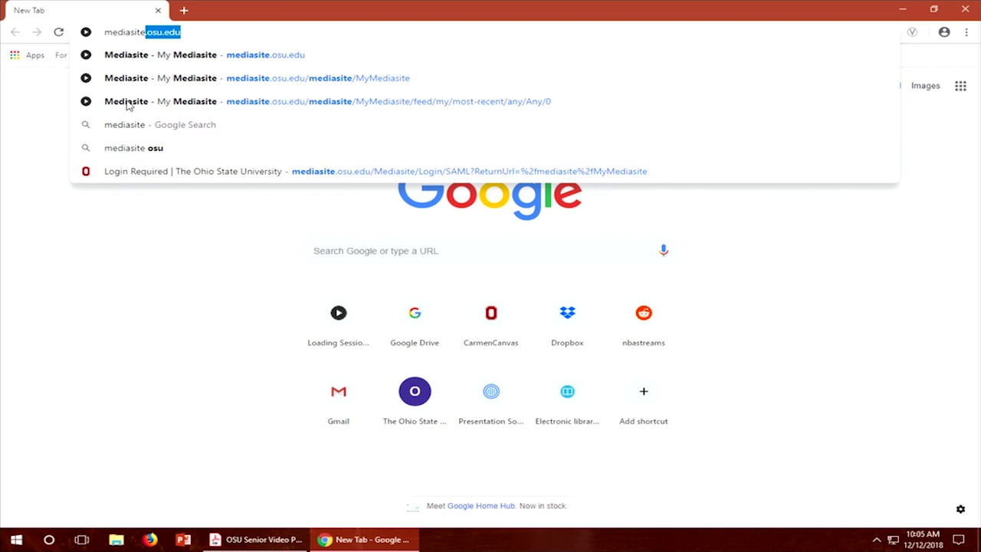
text(.osu.edu)
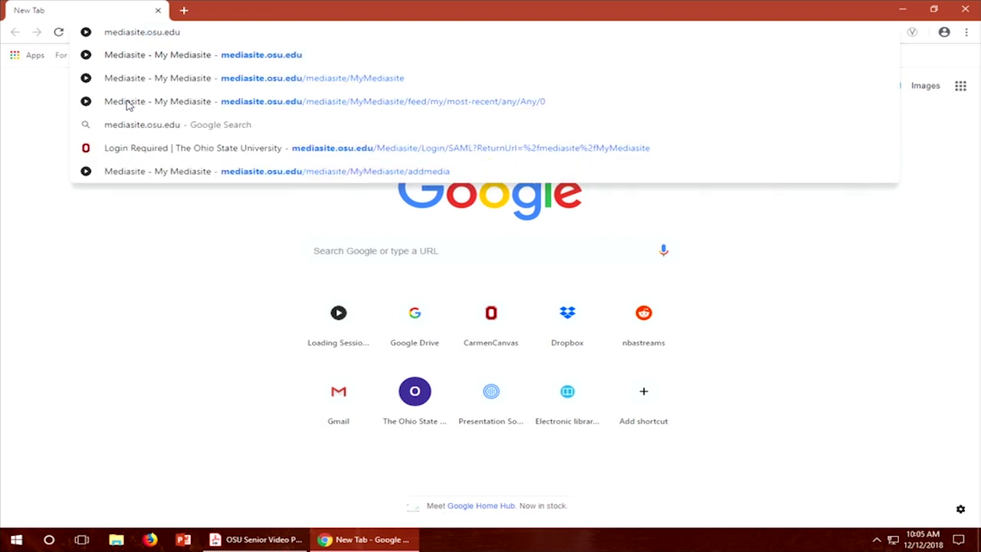
key(Return)
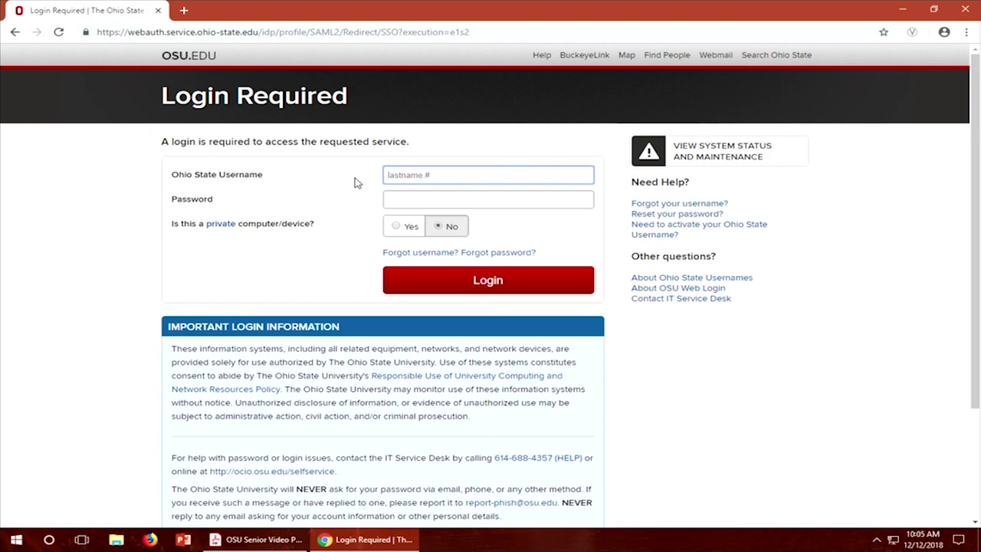
Step: Enter the Ohio State username and account password on the OSU Login page and submit
text(neeb.2)
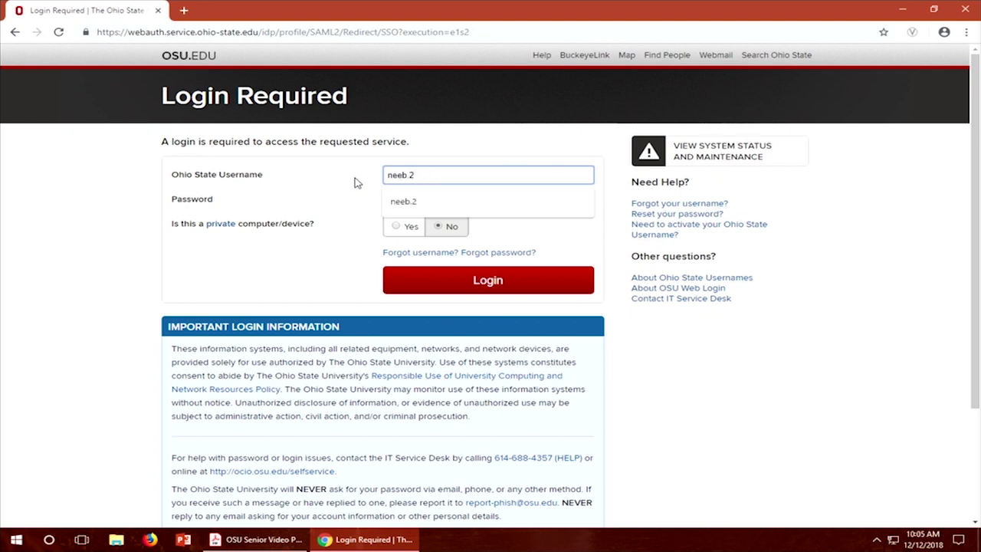
key(Tab)
text(•••••)
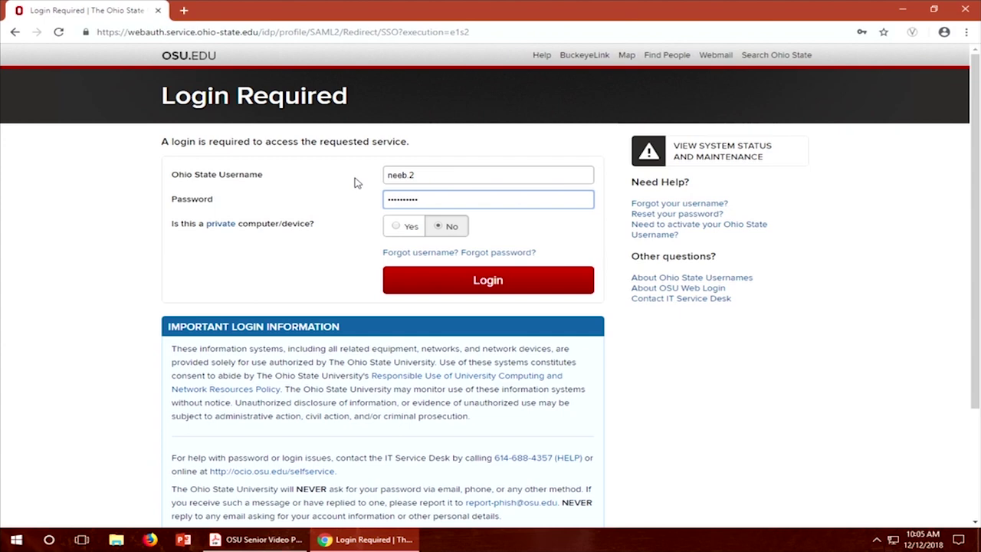
key(Return)
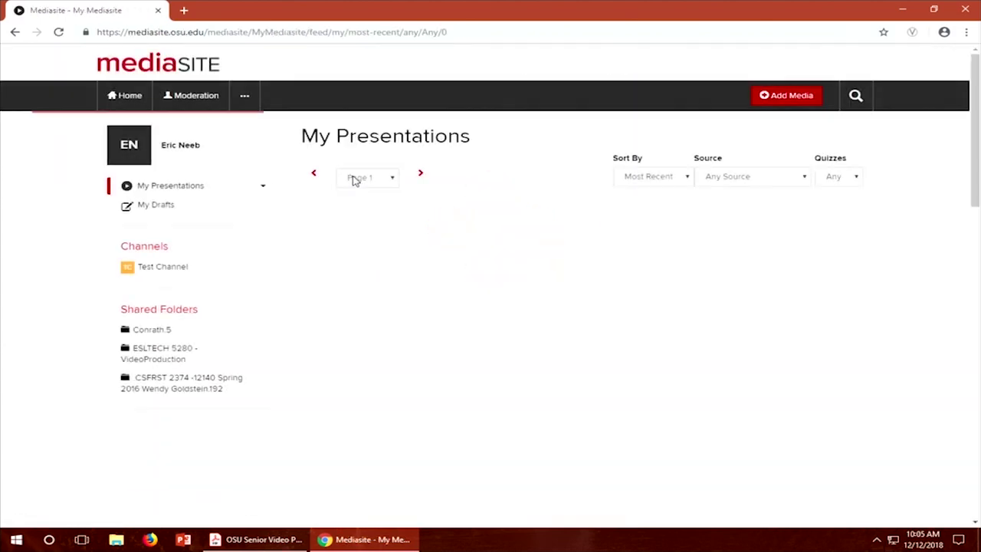
Step: From Add Media, go to the Desktop Recorder download page and register the recorder
click(767, 96)
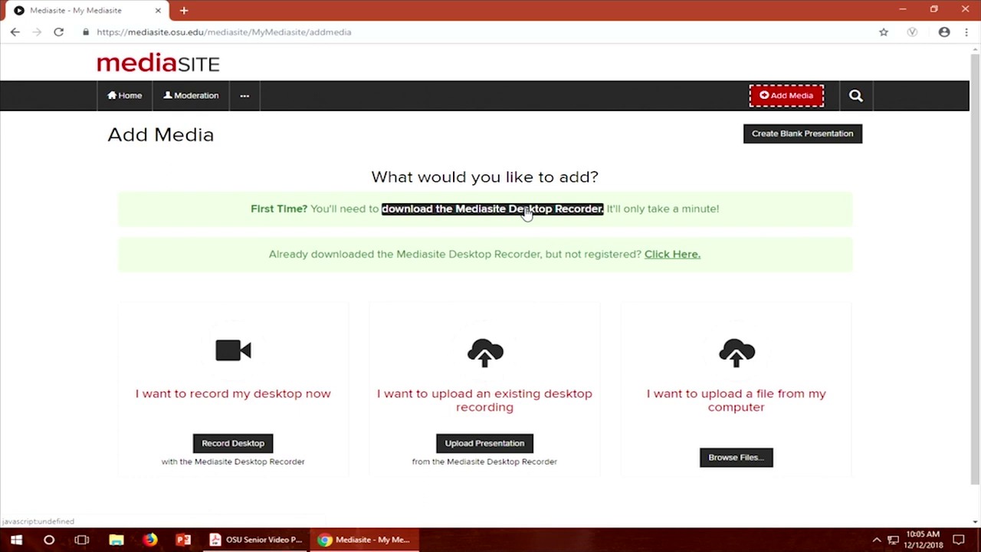
click(526, 213)
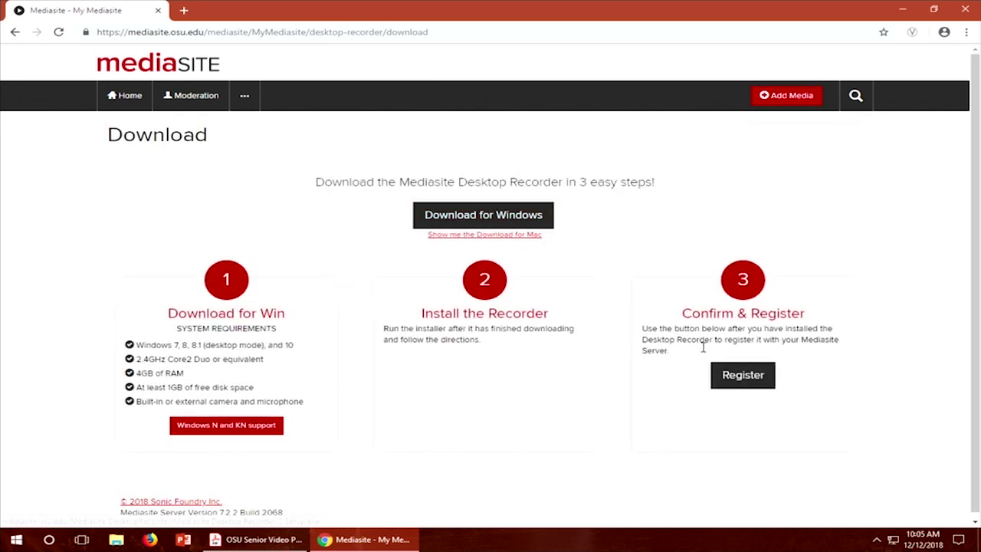
click(742, 379)
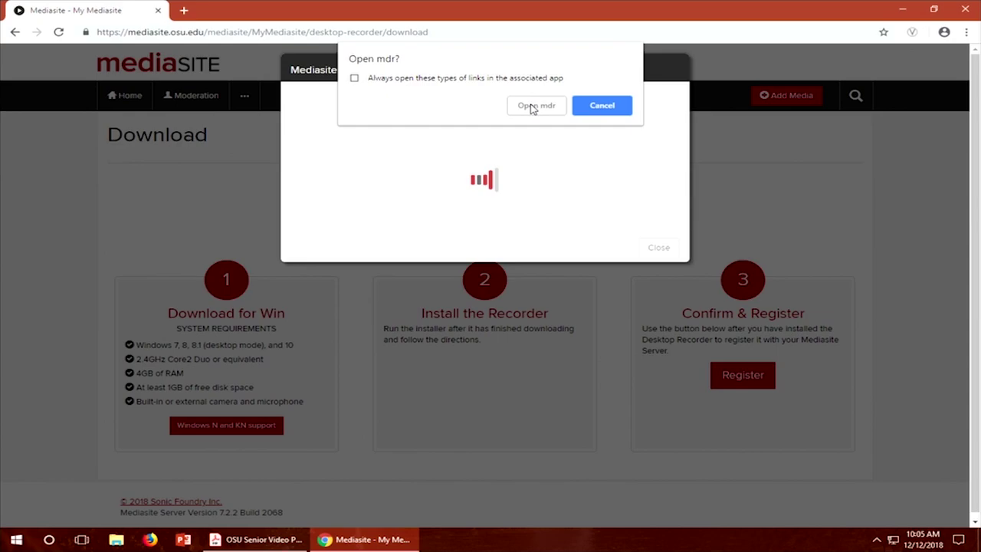
Step: Let Chrome open mdr, then dismiss the registered, authenticated and update-available notifications
click(534, 107)
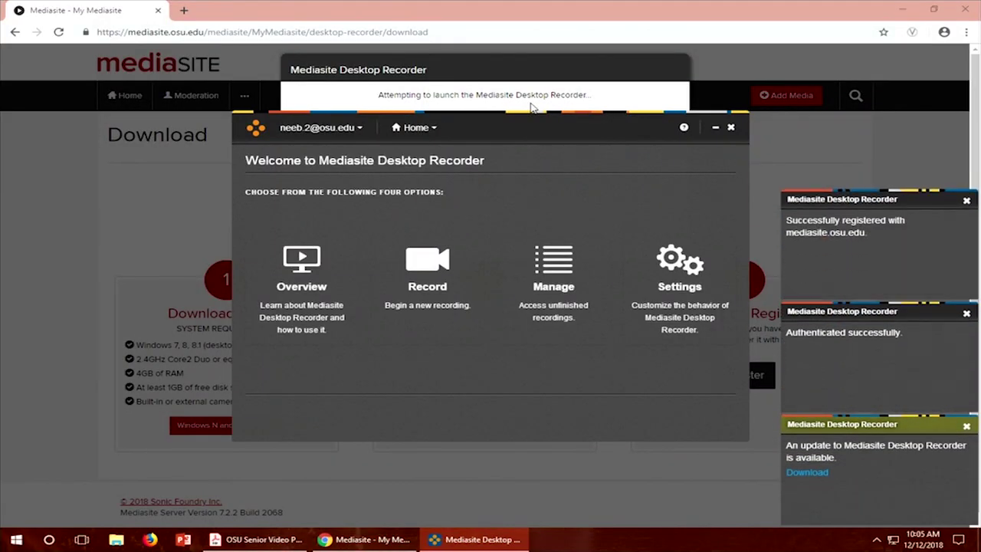
click(966, 202)
click(966, 314)
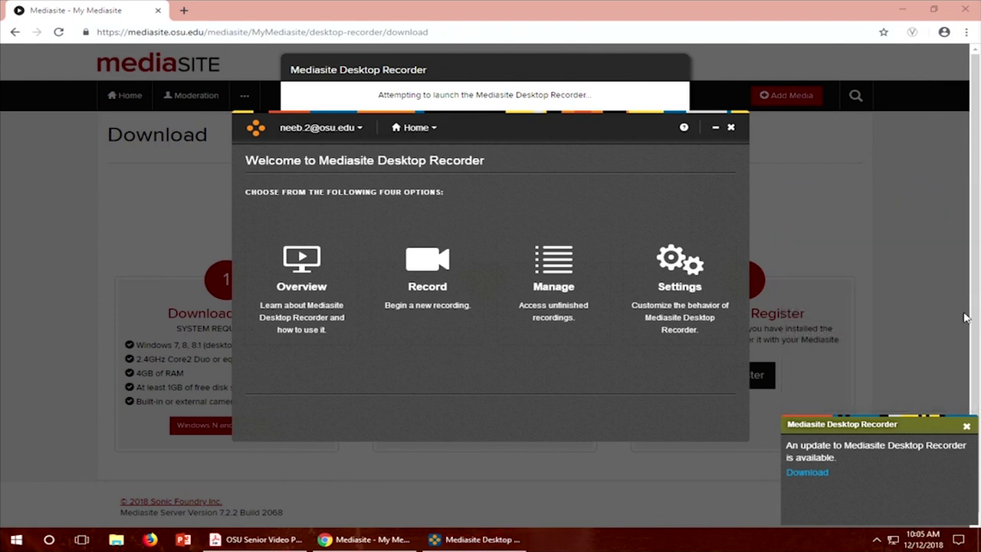
click(967, 429)
click(970, 6)
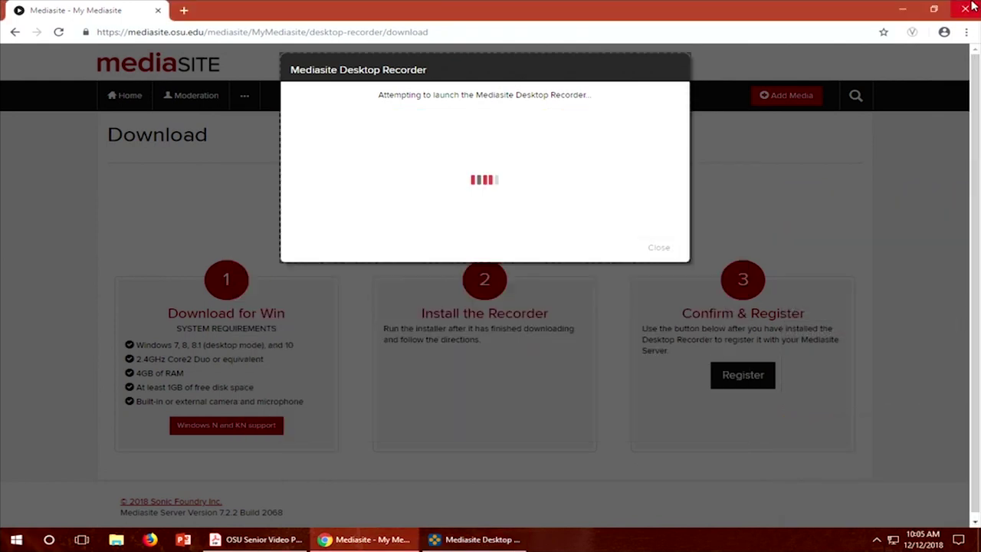
Step: Close Chrome and start a new recording from the recorder's welcome screen
click(967, 8)
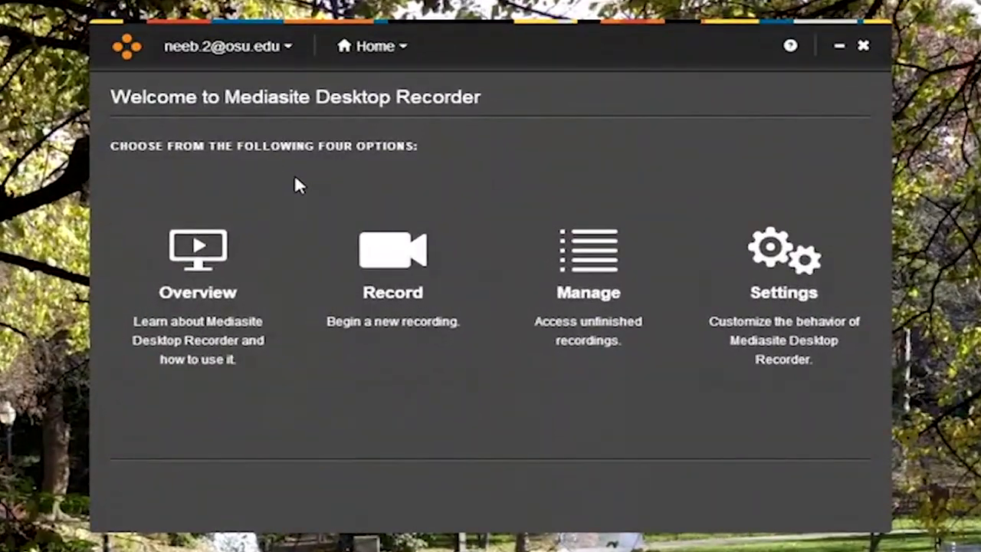
click(391, 268)
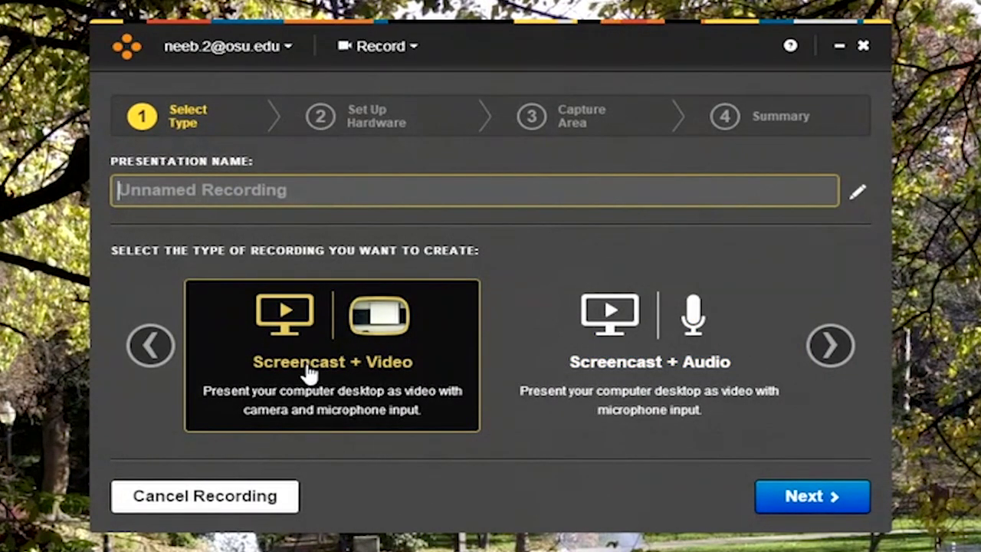
Step: Choose Screencast + Video and name the presentation 'Mediasite Demo December 12, 2018'
click(358, 368)
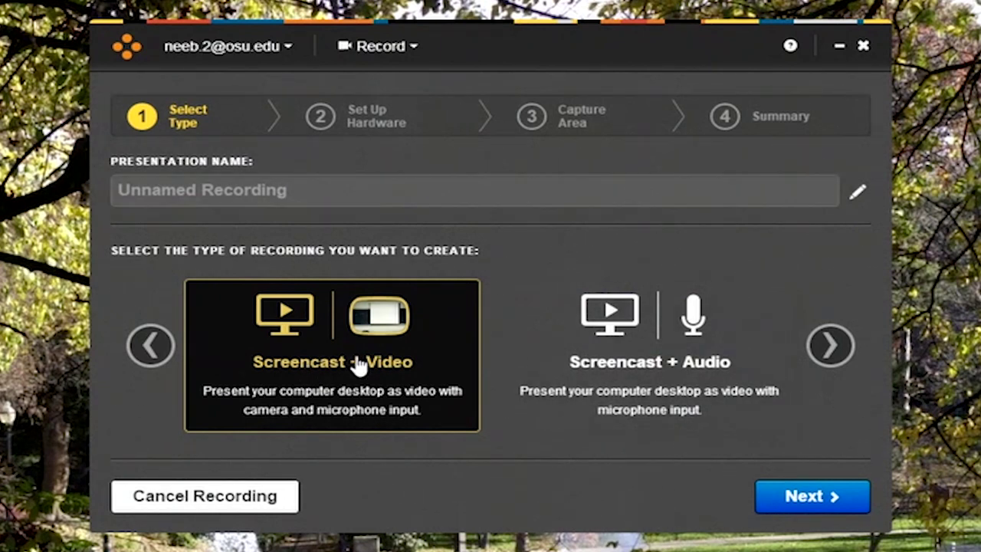
click(296, 188)
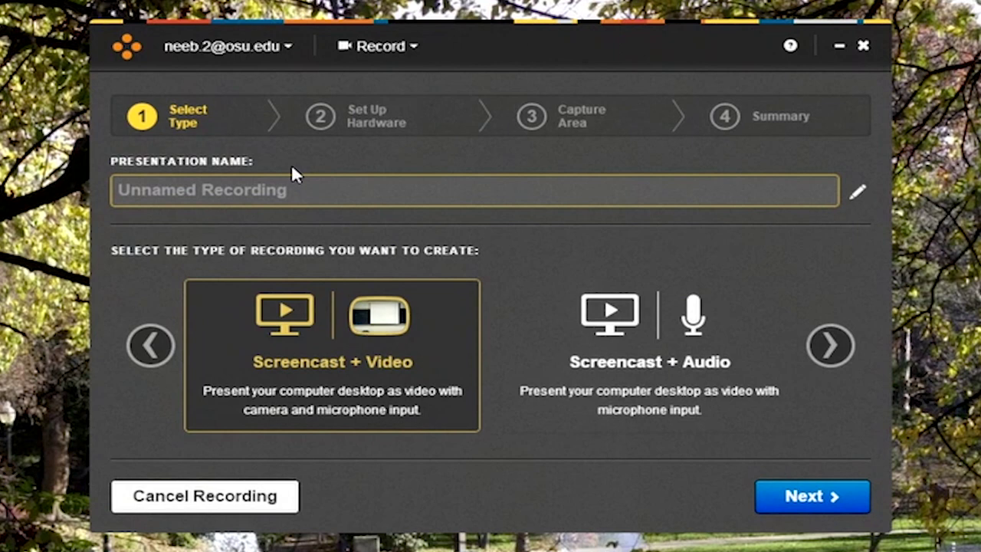
text(Media)
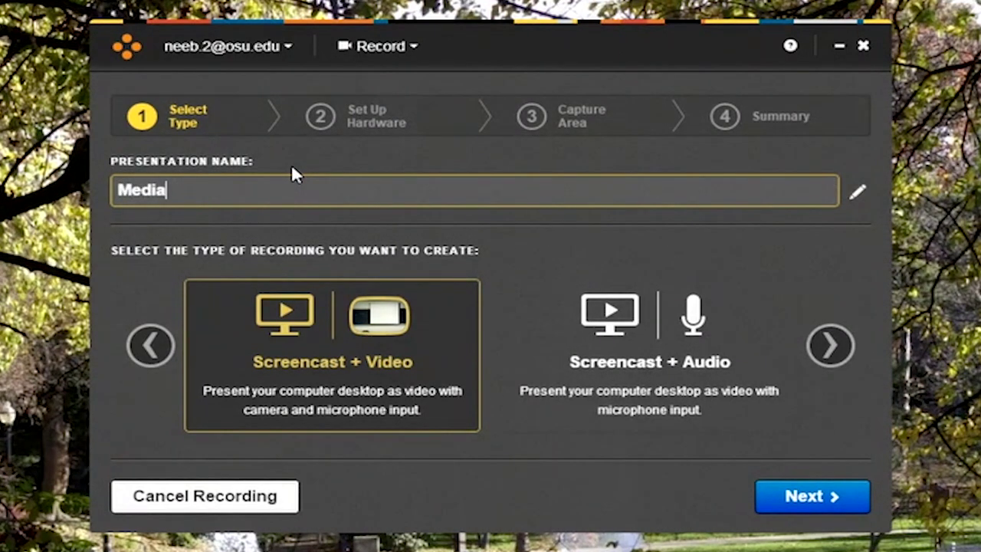
text(site Demo)
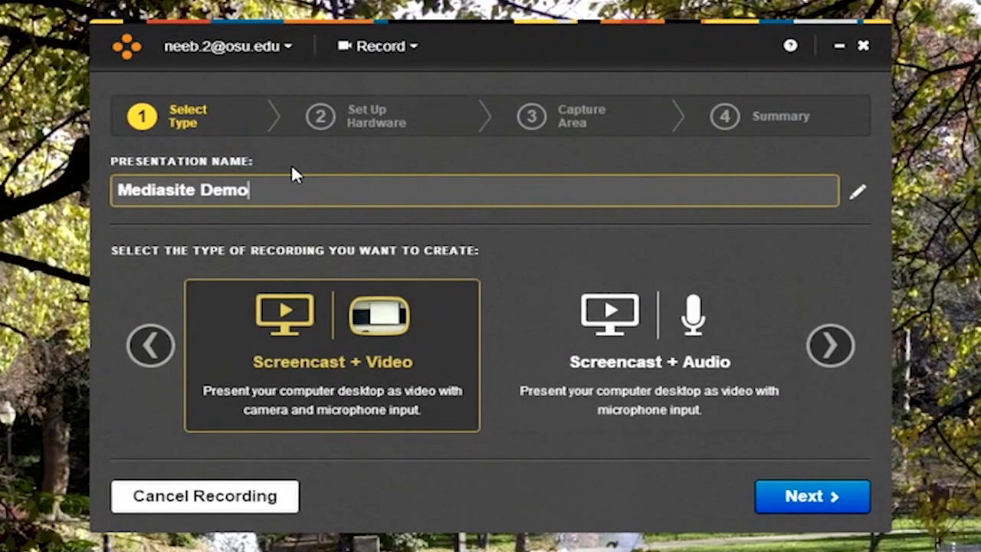
text( December 12)
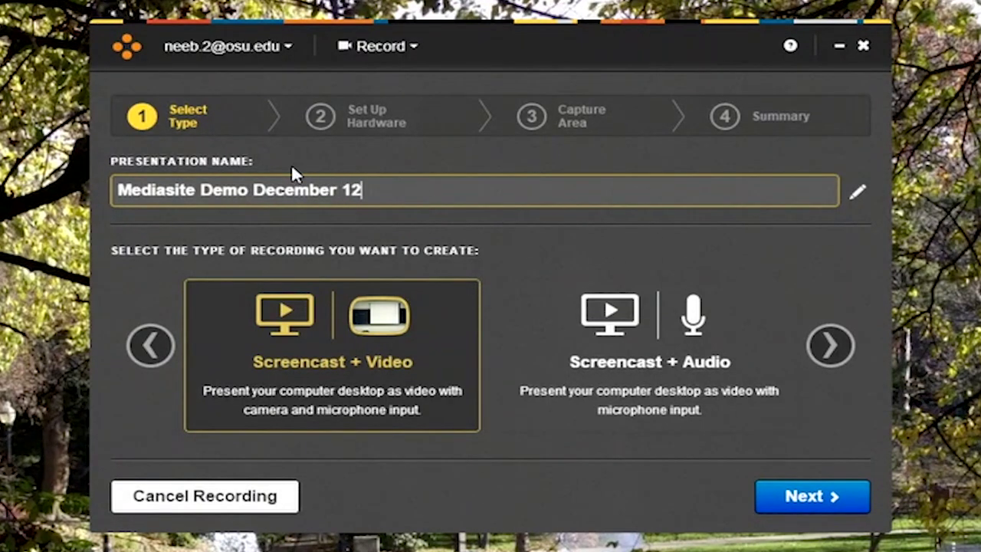
text(, 2018)
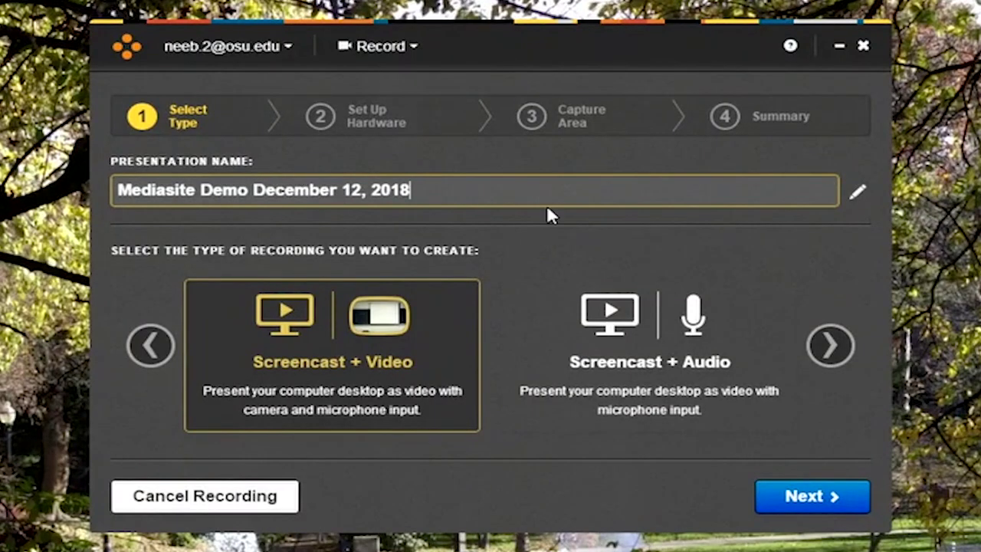
click(811, 502)
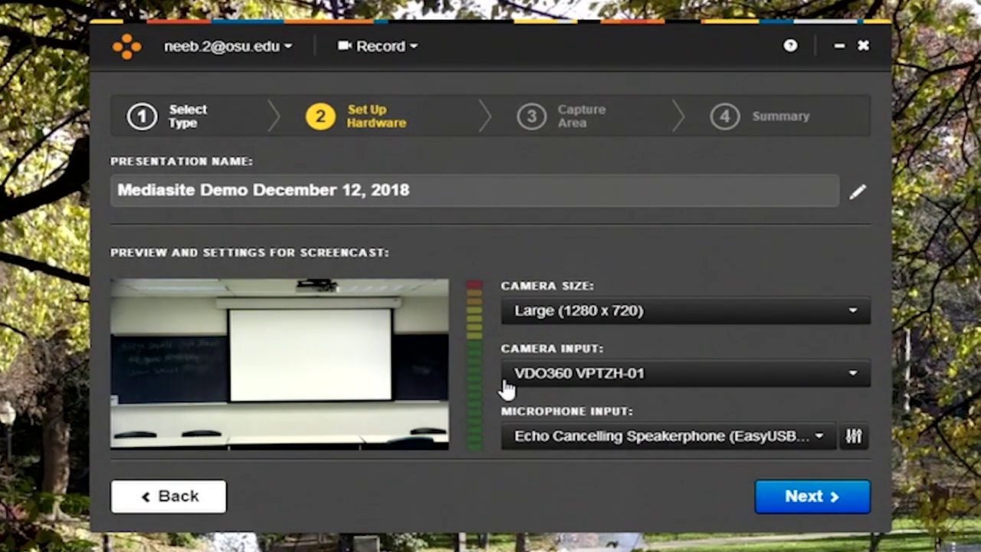
Step: Keep the first VDO360 VPTZH-01 camera at Large (1280 x 720) with the Echo Cancelling Speakerphone microphone
click(561, 372)
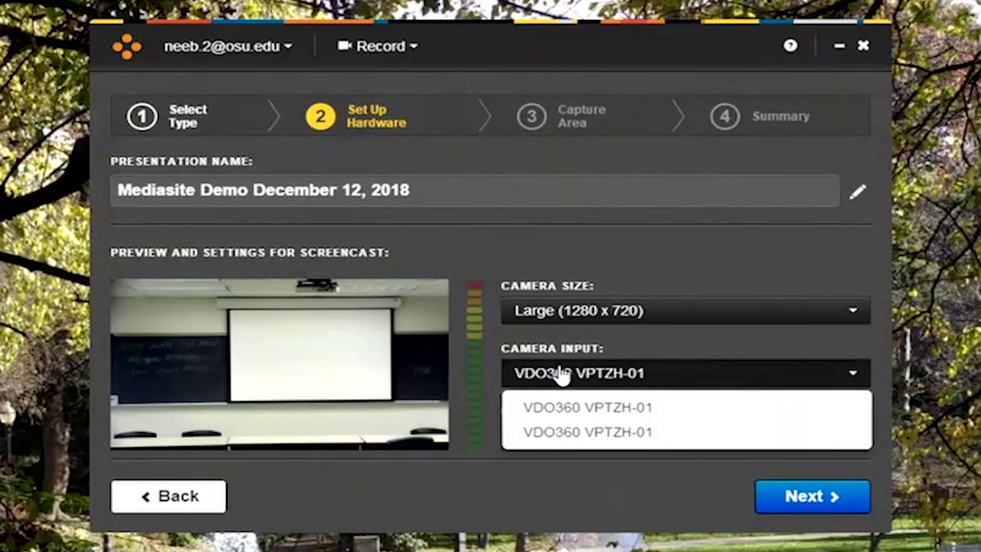
click(574, 432)
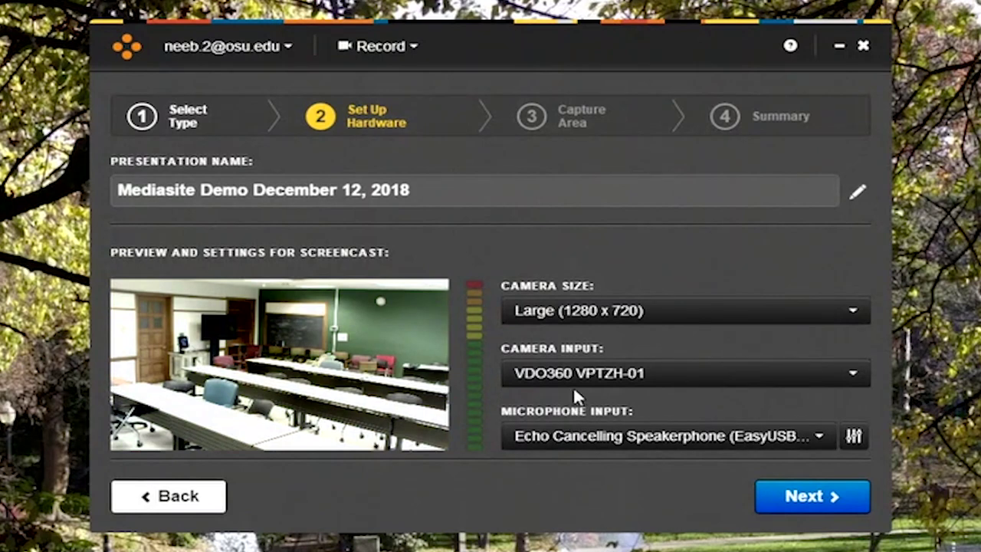
click(582, 383)
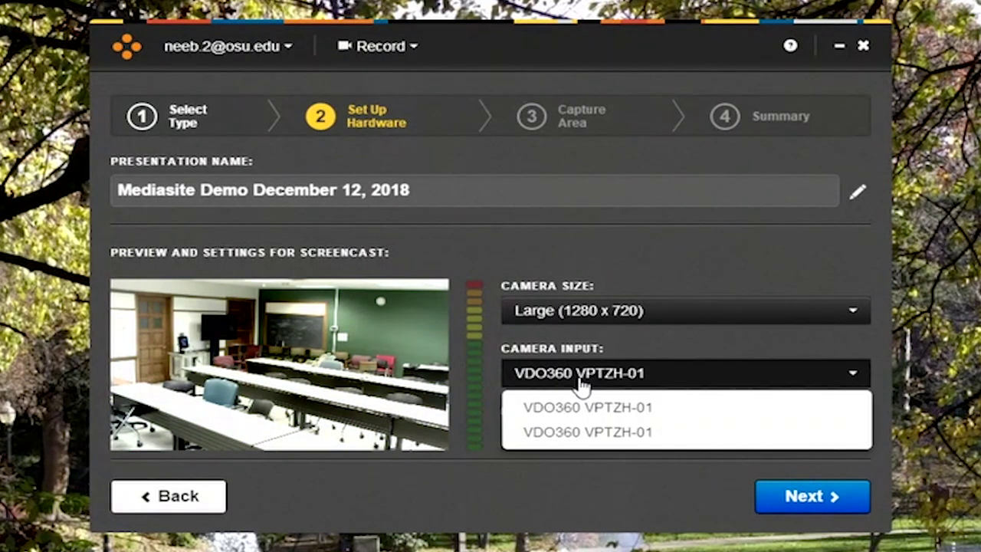
click(573, 412)
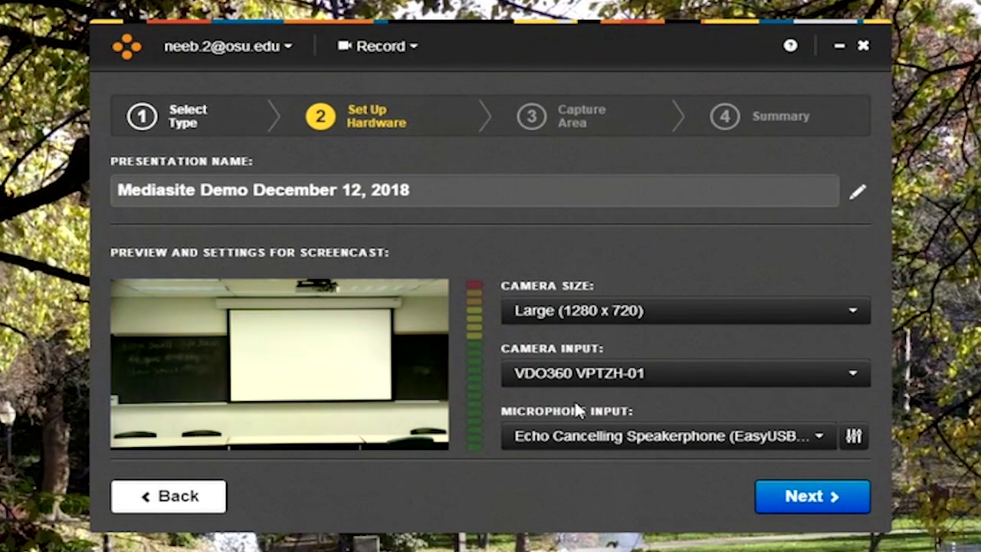
click(580, 314)
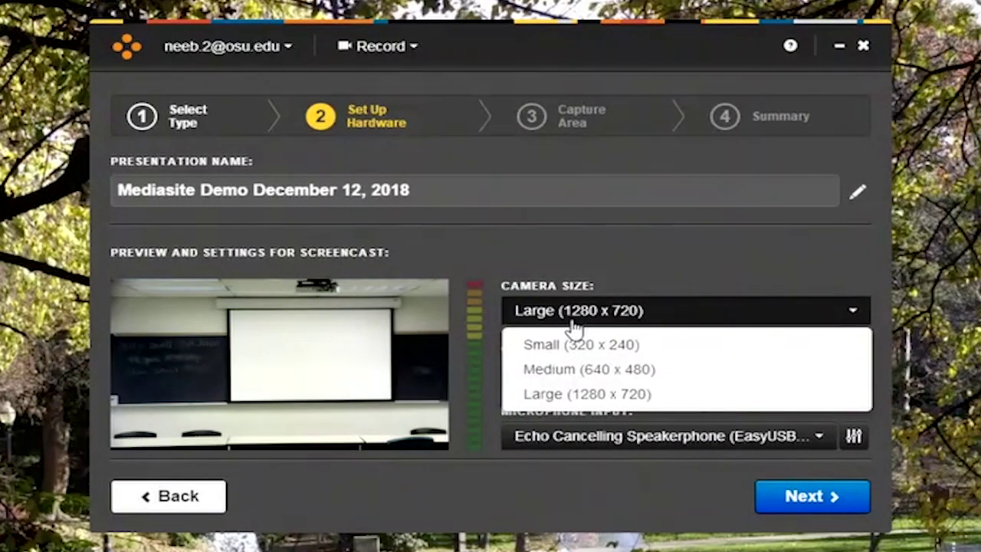
click(564, 393)
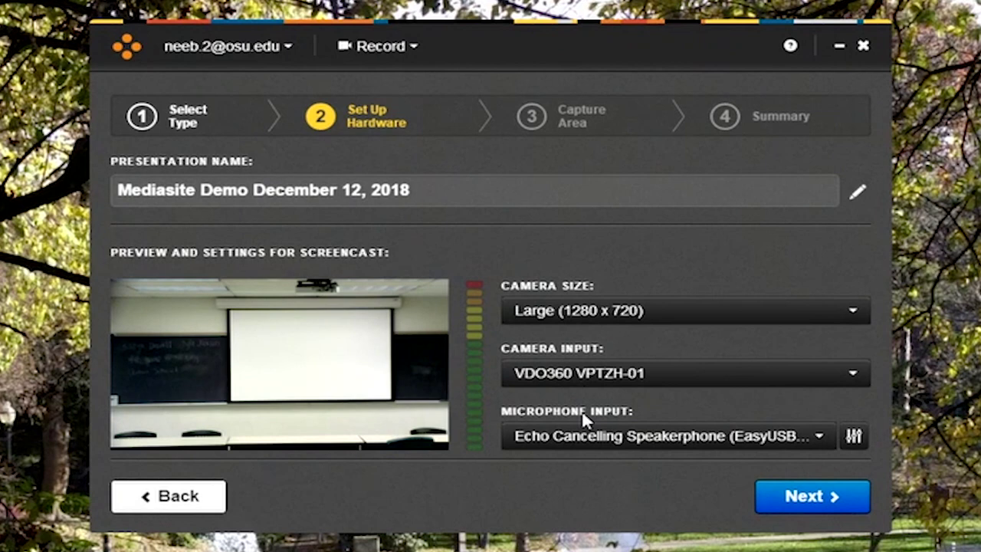
click(582, 438)
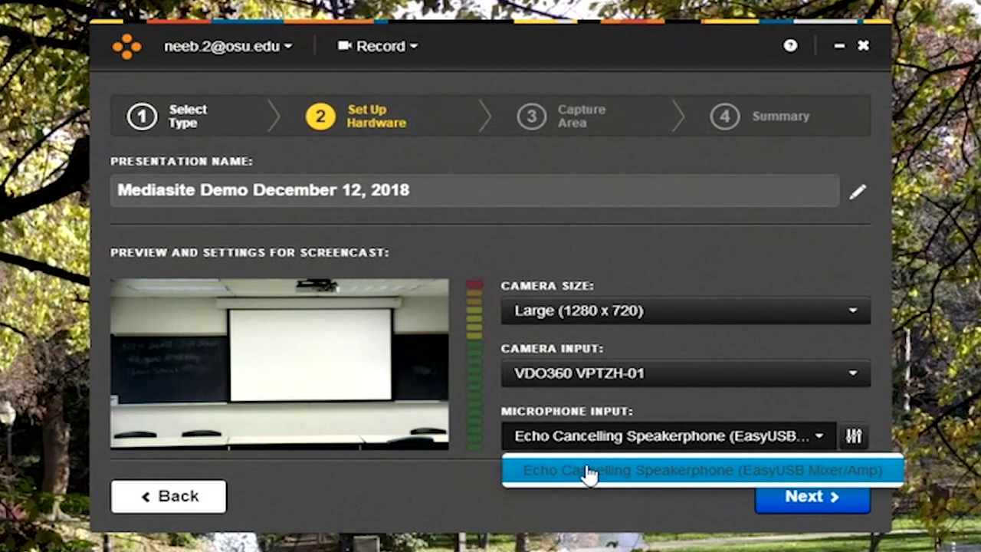
click(588, 474)
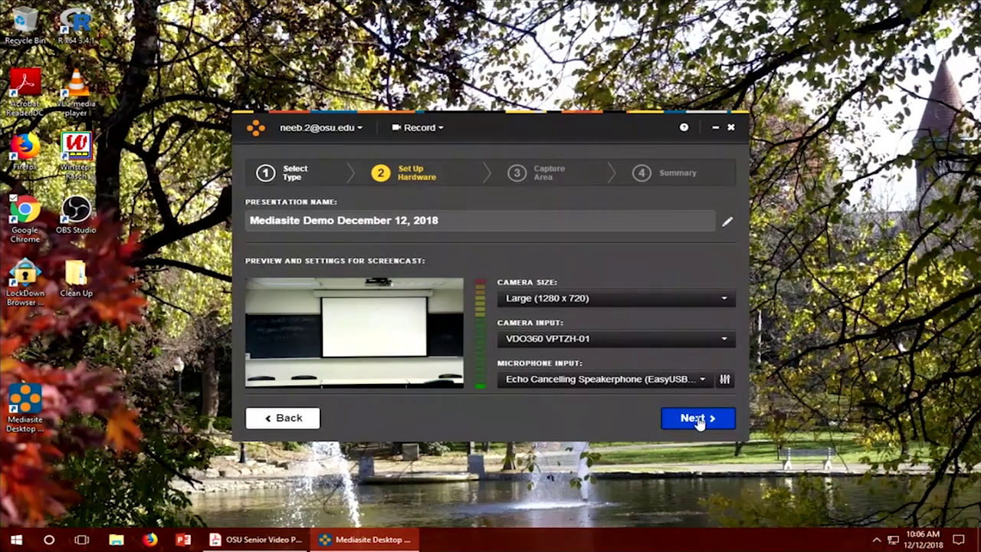
Step: Set the capture area to Desktop 1 (1440x900) and confirm to reach the Summary
click(697, 419)
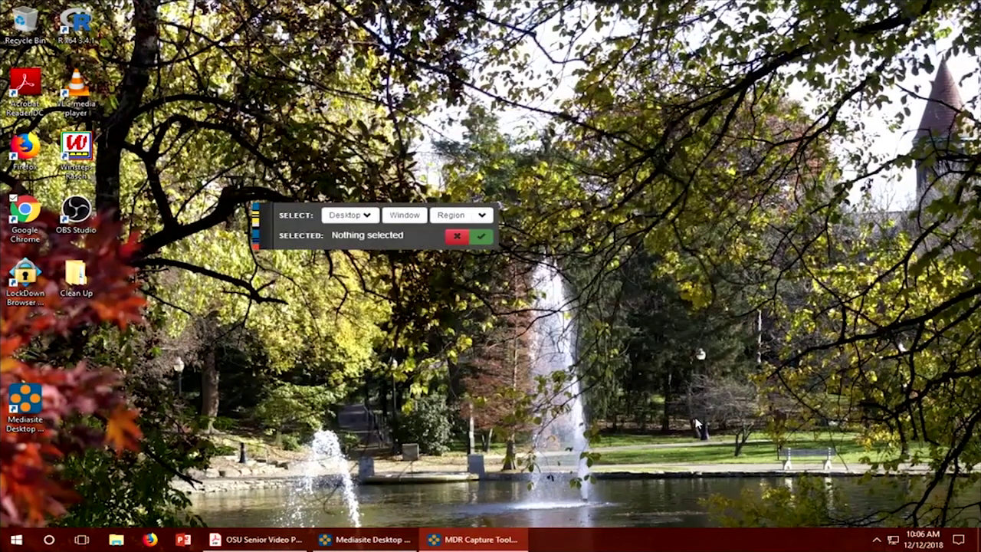
click(363, 218)
click(368, 238)
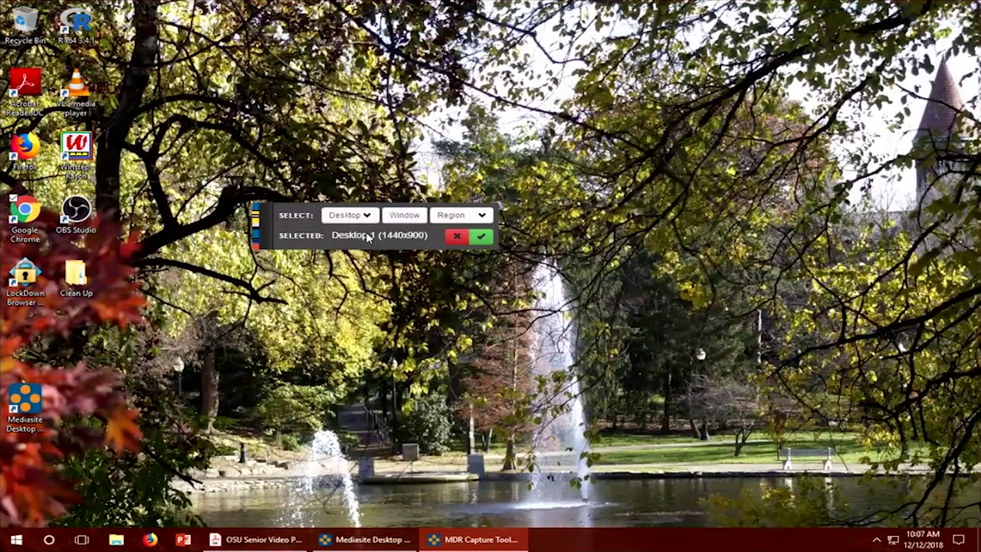
click(481, 237)
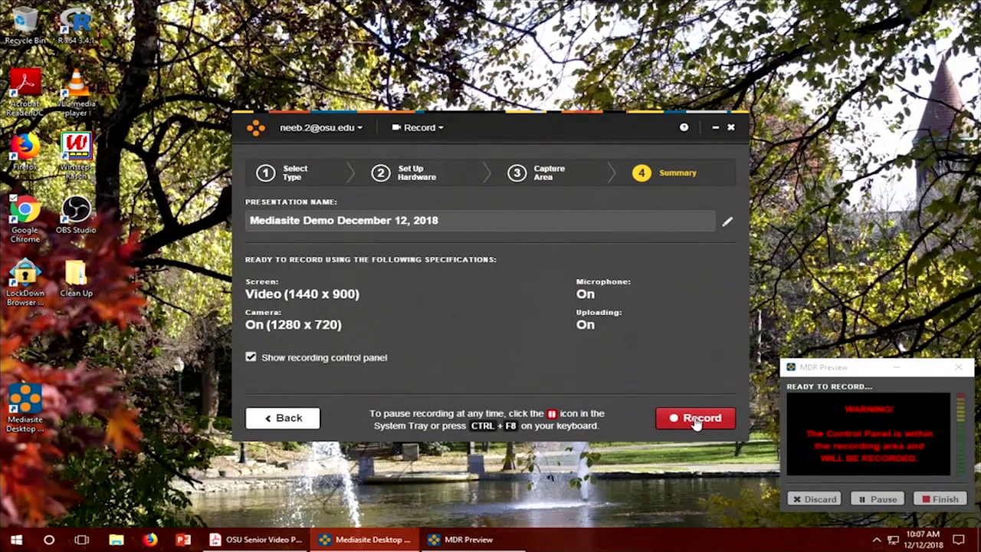
Step: Start recording and minimize the MDR Preview panel during the countdown
click(695, 421)
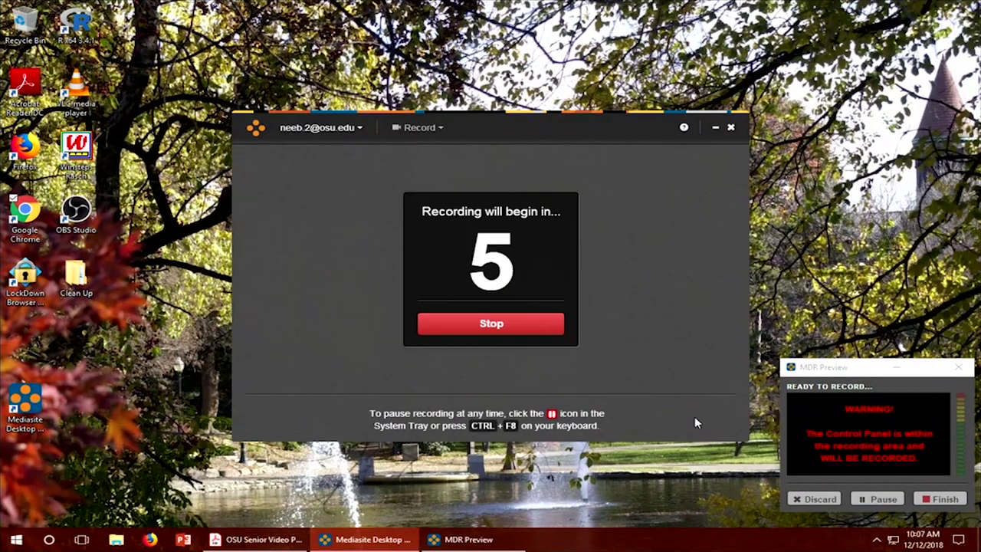
click(897, 371)
click(897, 369)
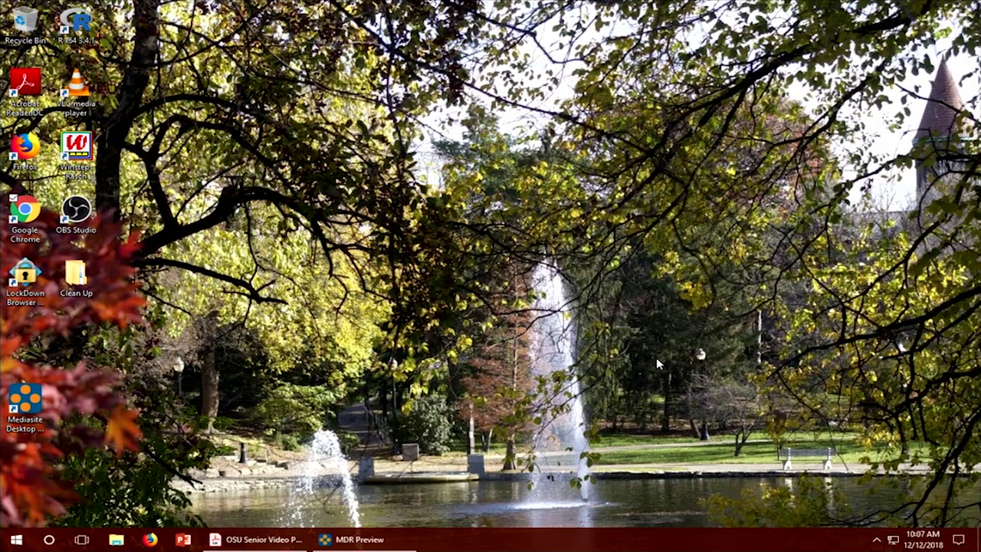
Step: Bring up the OSU Senior Video Producer Presentation PDF and advance through its slides to the last page
click(257, 541)
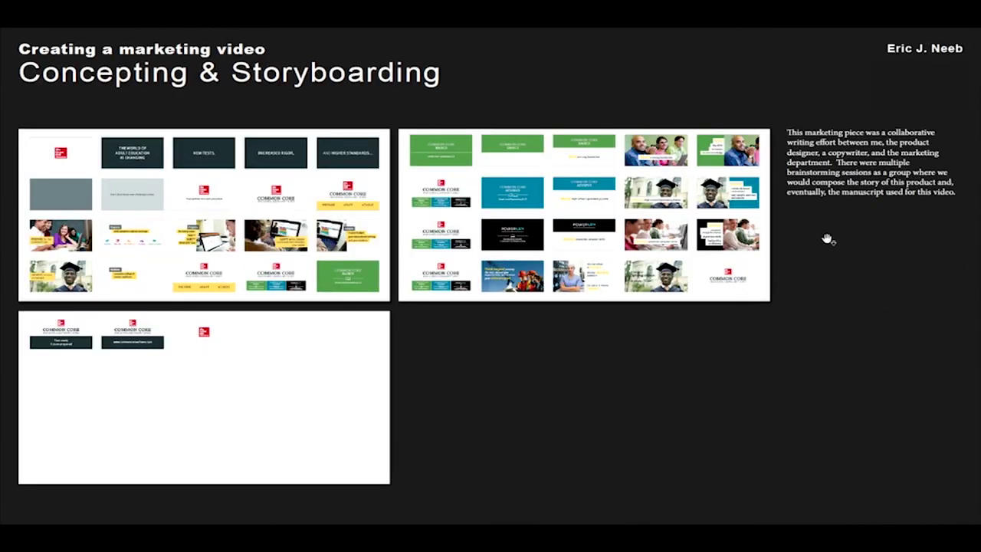
key(Right)
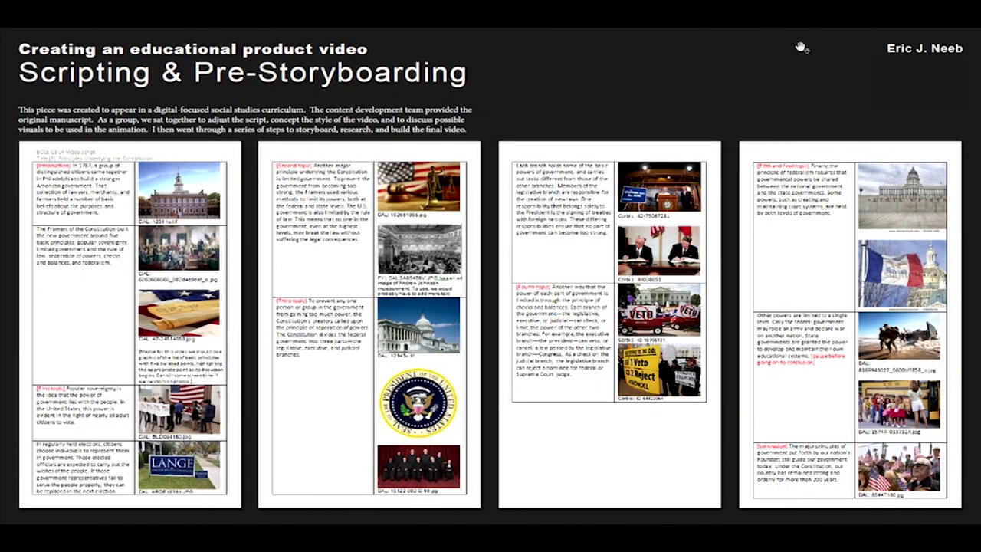
key(Right)
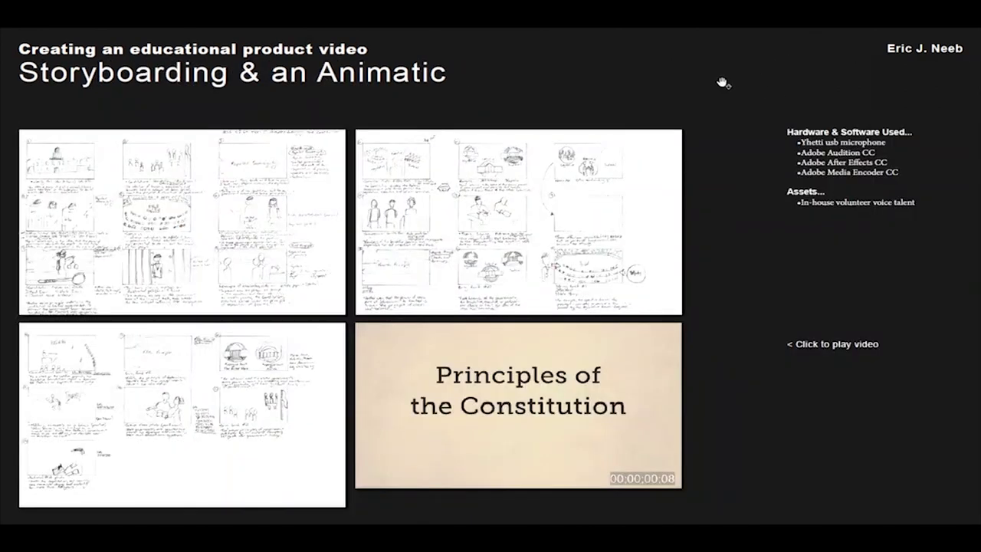
key(Right)
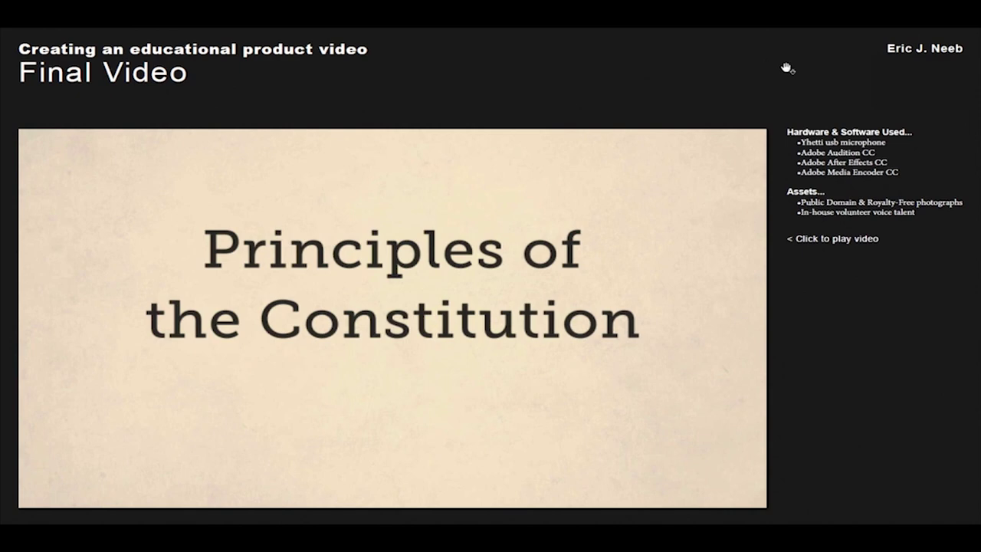
key(Right)
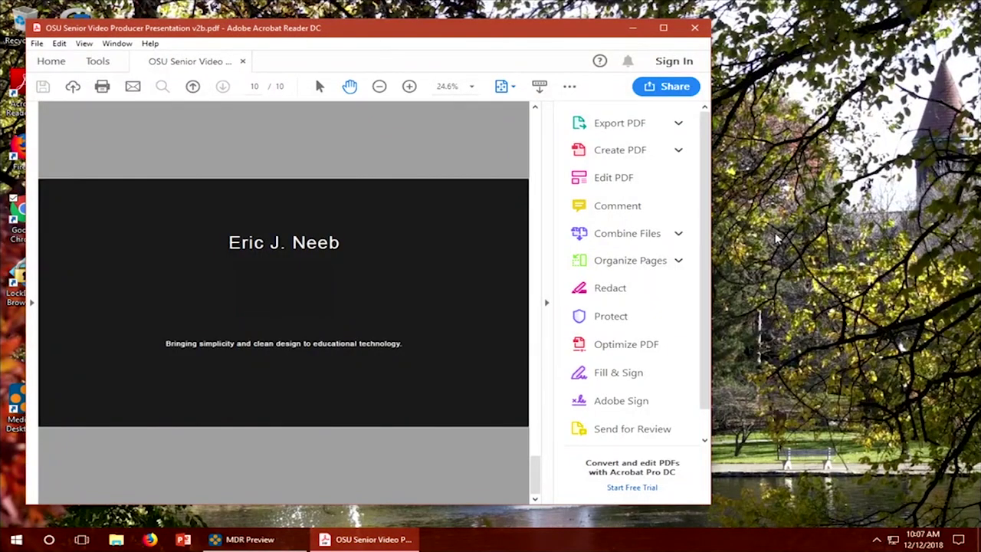
Step: Close the Acrobat slides and finish the recording from the MDR control panel
click(695, 29)
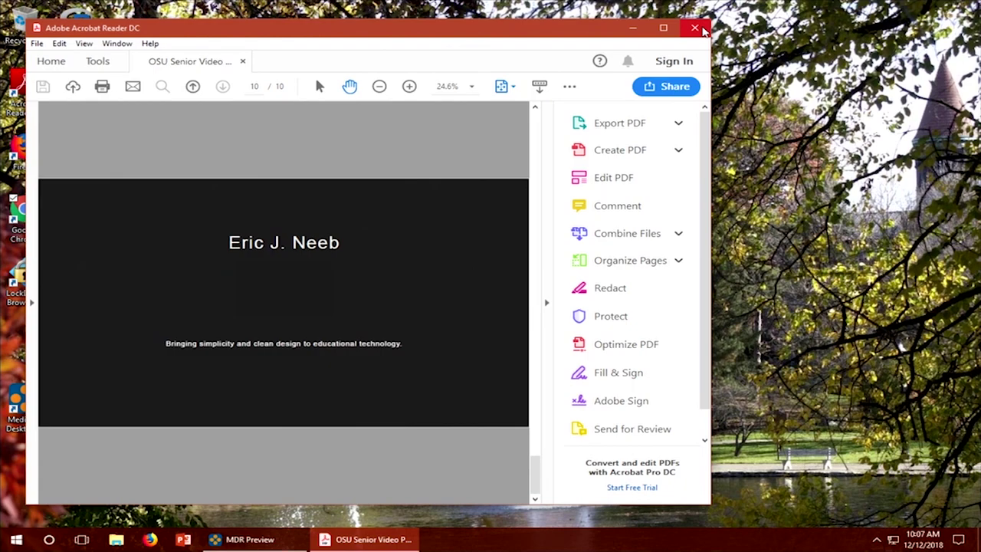
click(260, 543)
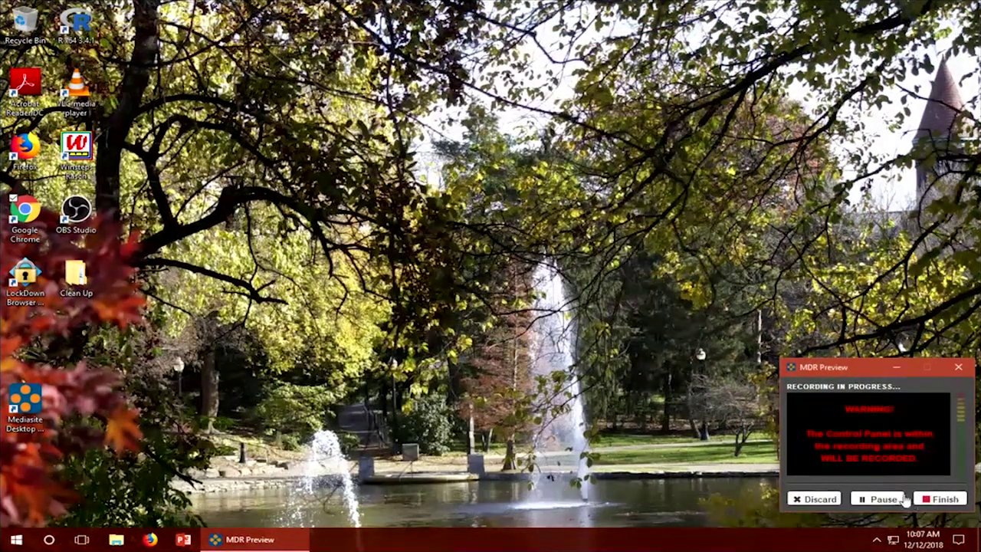
click(927, 497)
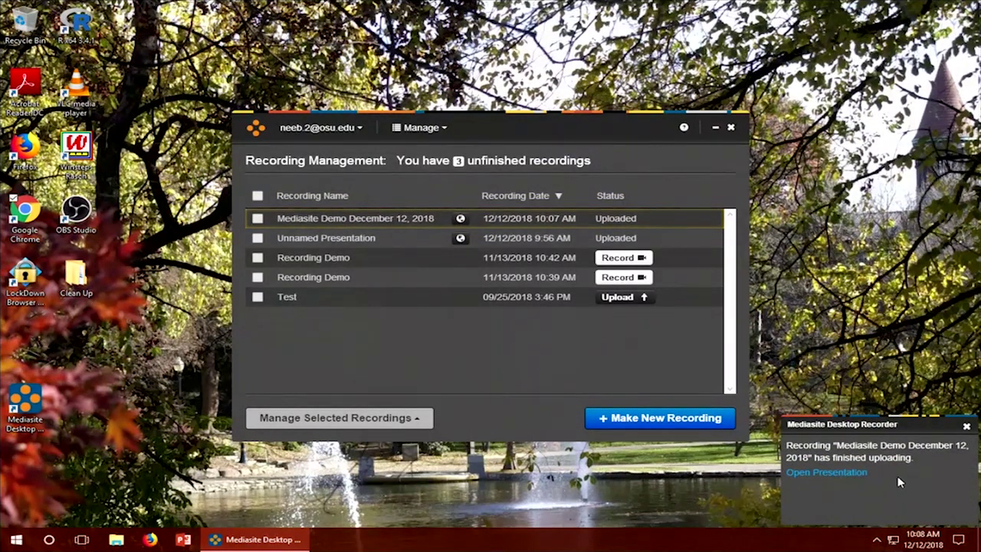
Step: Select the Mediasite Demo December 12, 2018 recording and upload it with Upload Recordings
click(967, 428)
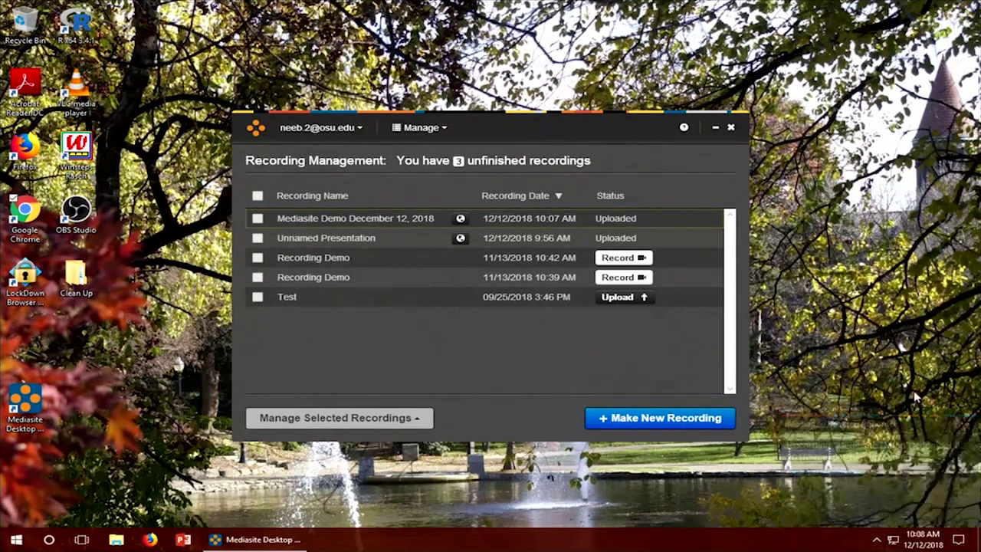
click(128, 188)
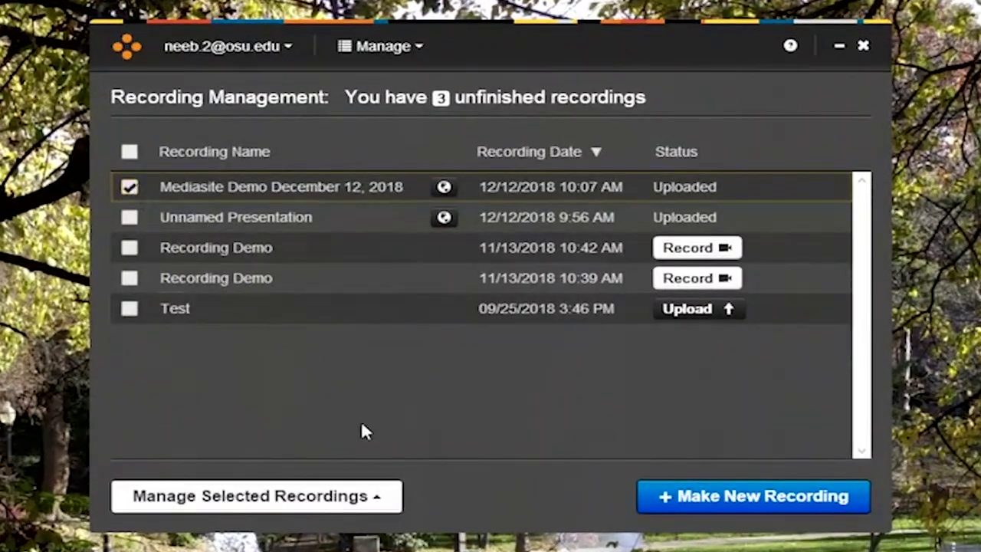
click(387, 499)
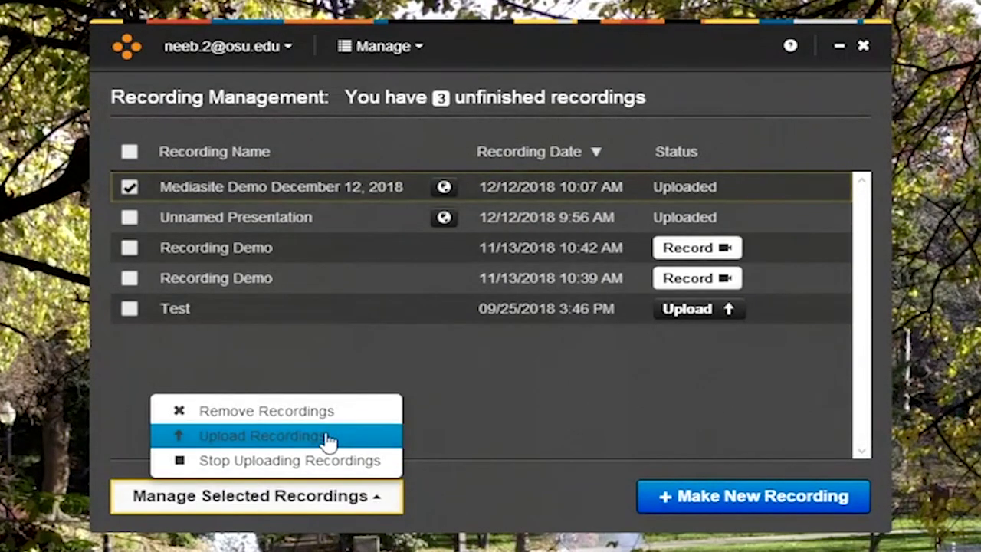
click(328, 436)
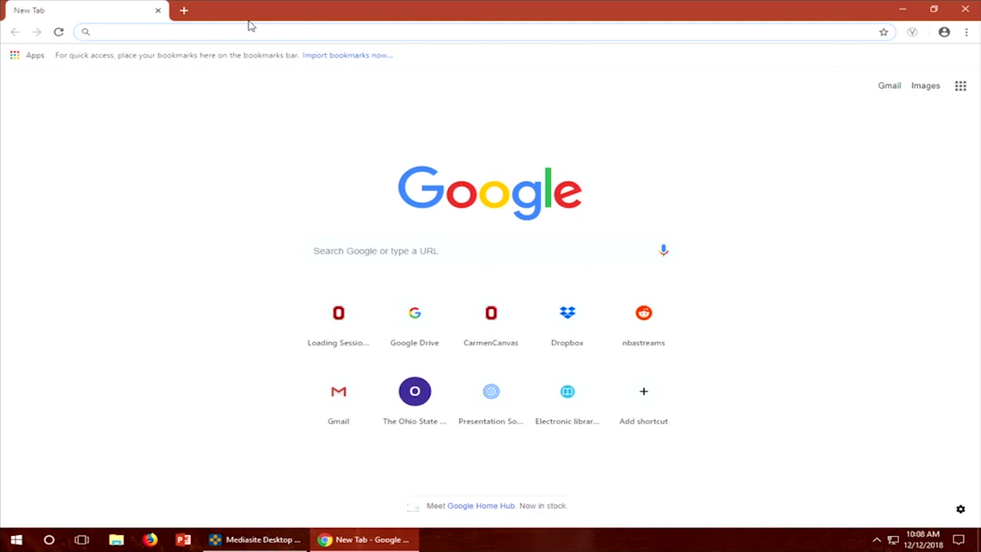
Step: Go to mediasite.osu.edu in Chrome and log in with the Ohio State username and password
text(me)
key(Right)
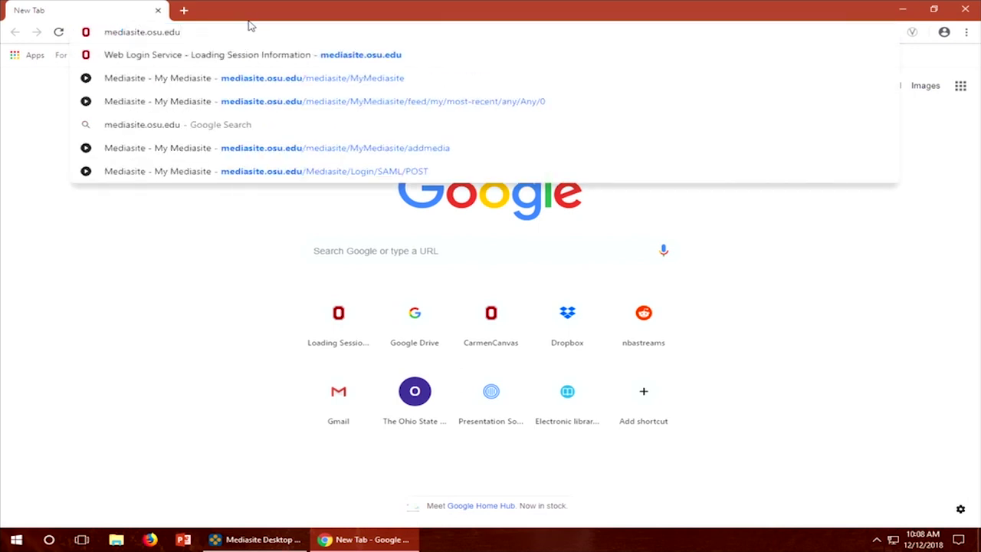
key(Return)
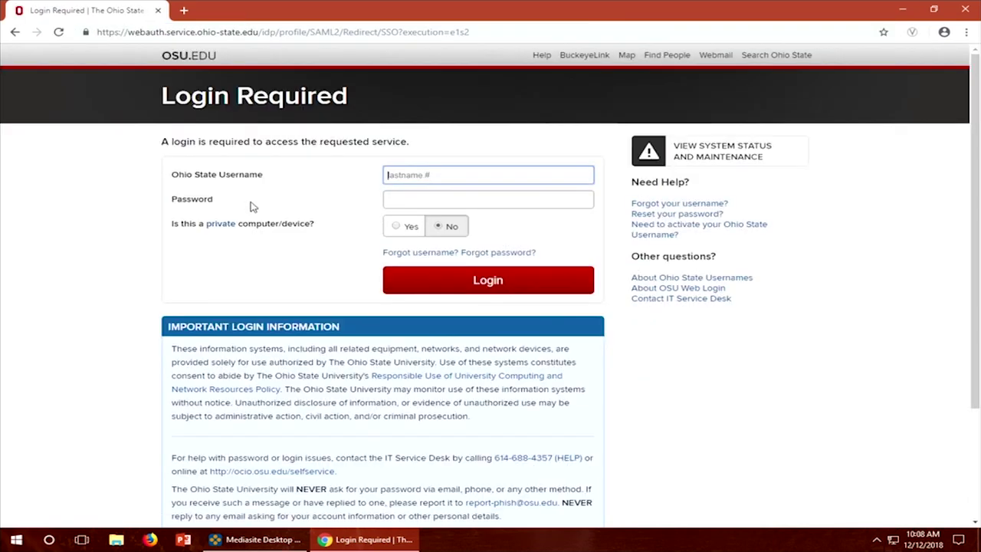
text(neeb.2)
key(Tab)
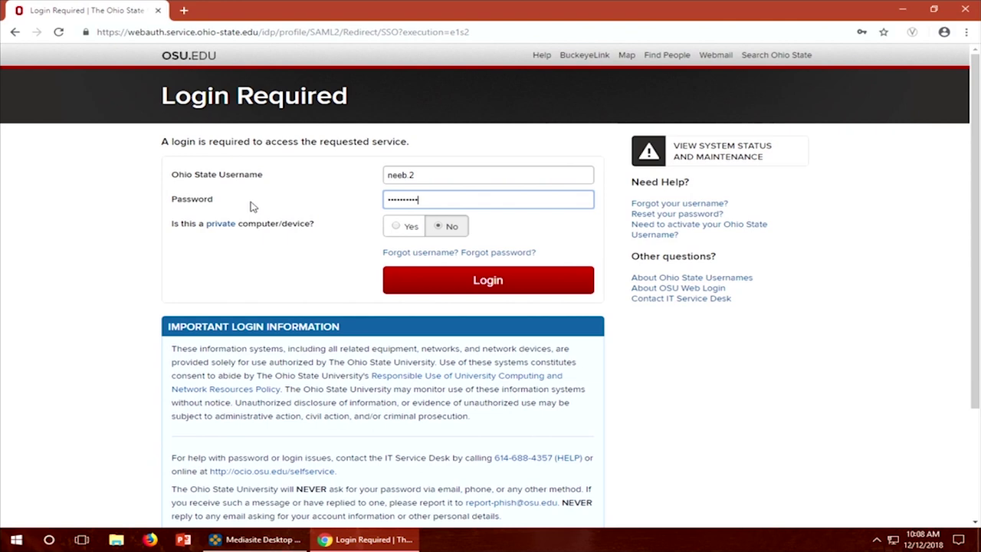
click(481, 285)
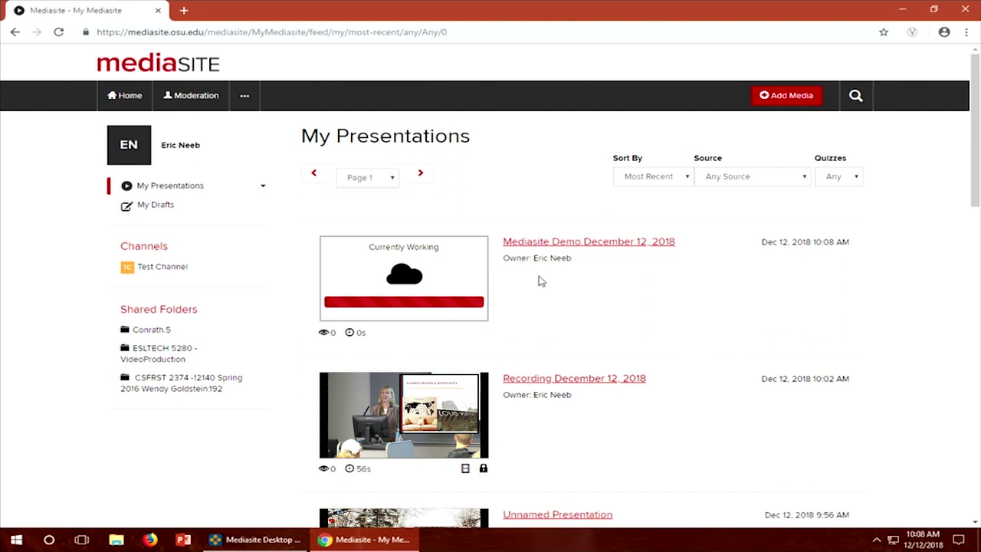
Step: Reload the presentation list, open Mediasite Demo December 12, 2018, and start watching it
click(59, 33)
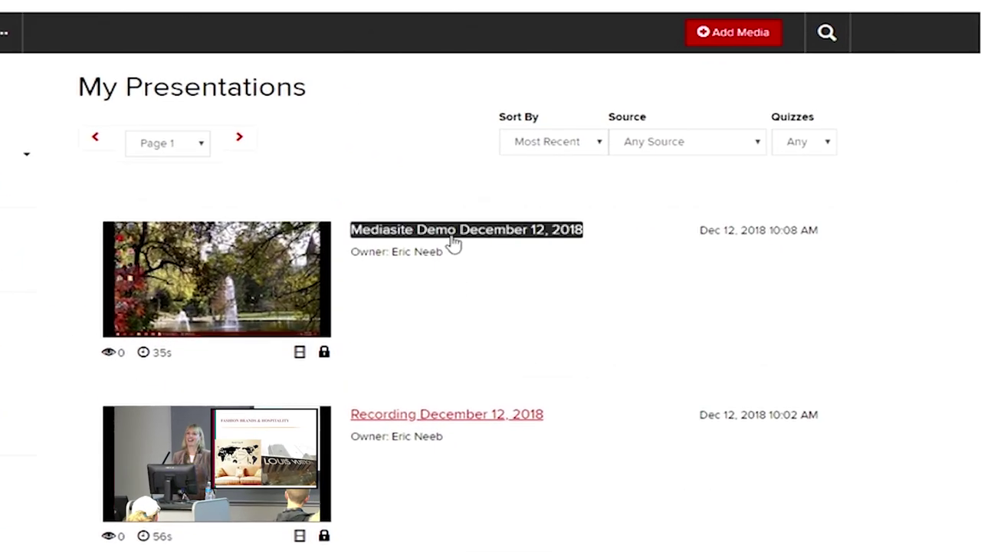
click(455, 244)
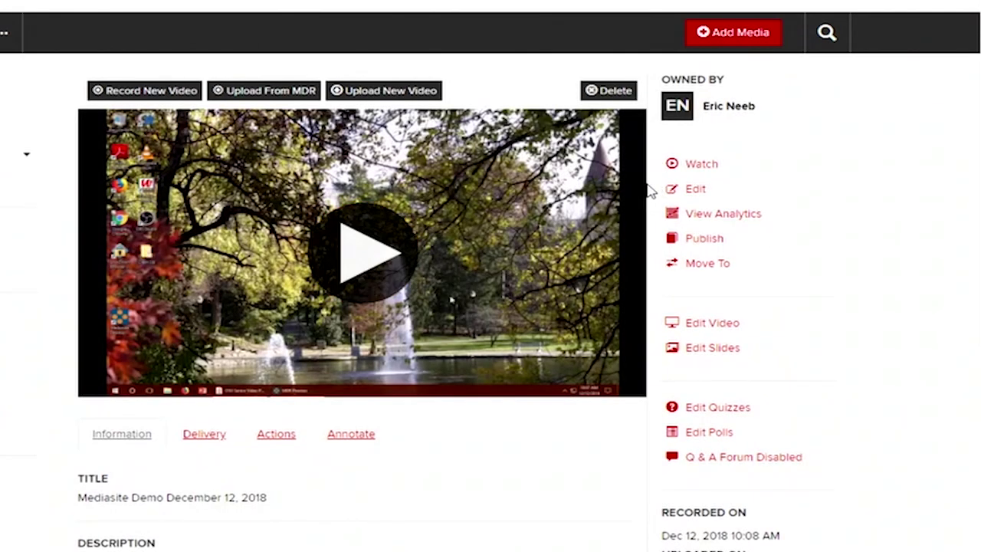
click(820, 173)
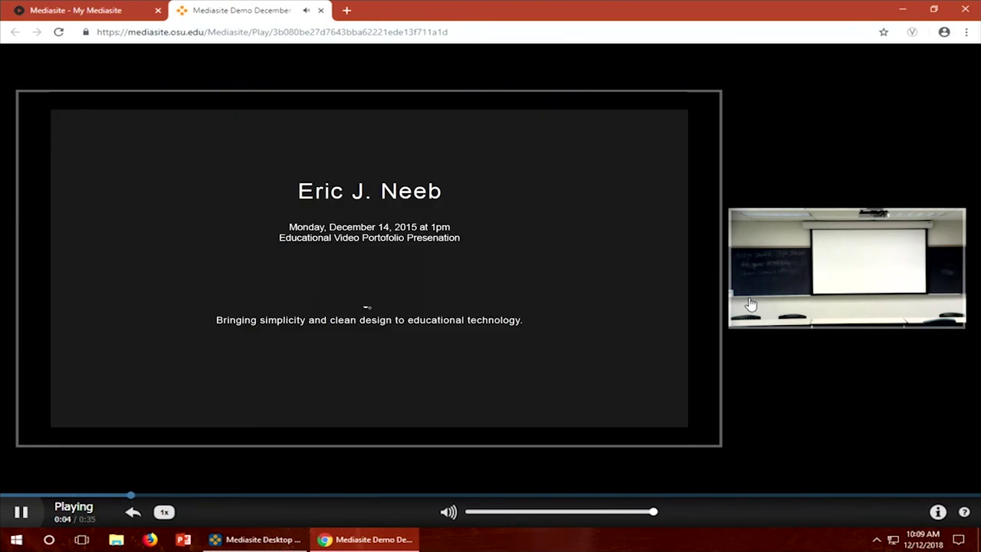
Step: Let the presentation play to 0:10, reaching the "Final Video" slide
mouse_move(751, 305)
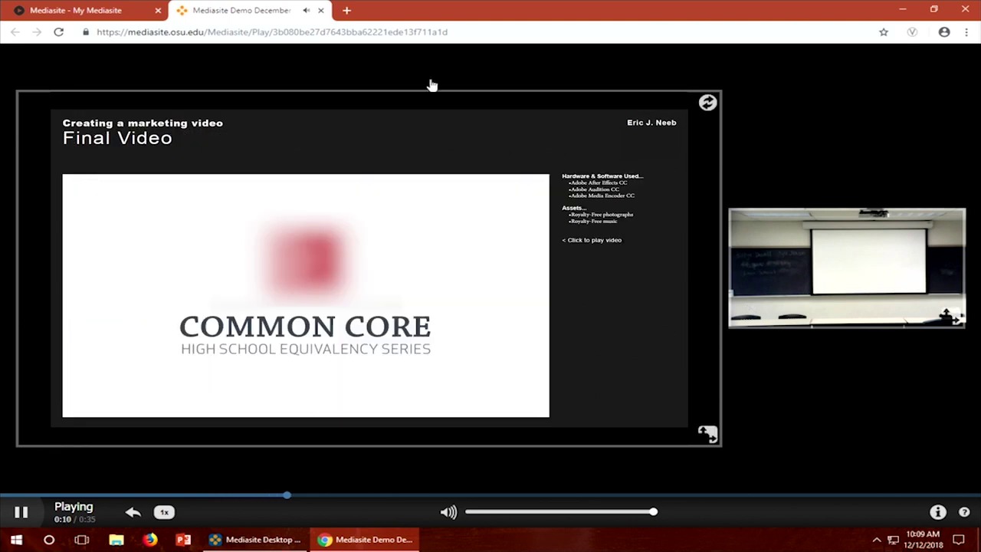
Step: Close the player tab, sign out of Mediasite from the ... menu, and close Chrome
click(319, 11)
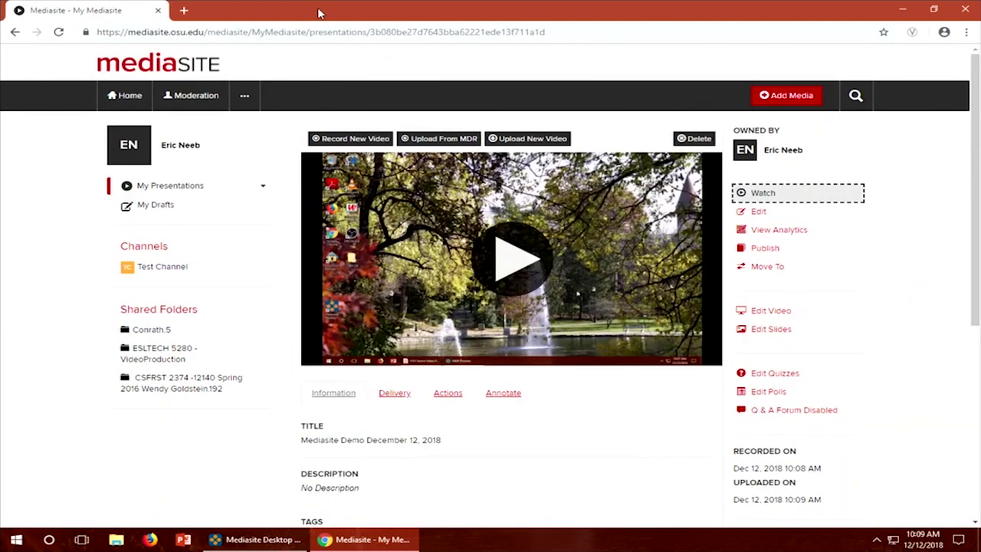
click(244, 95)
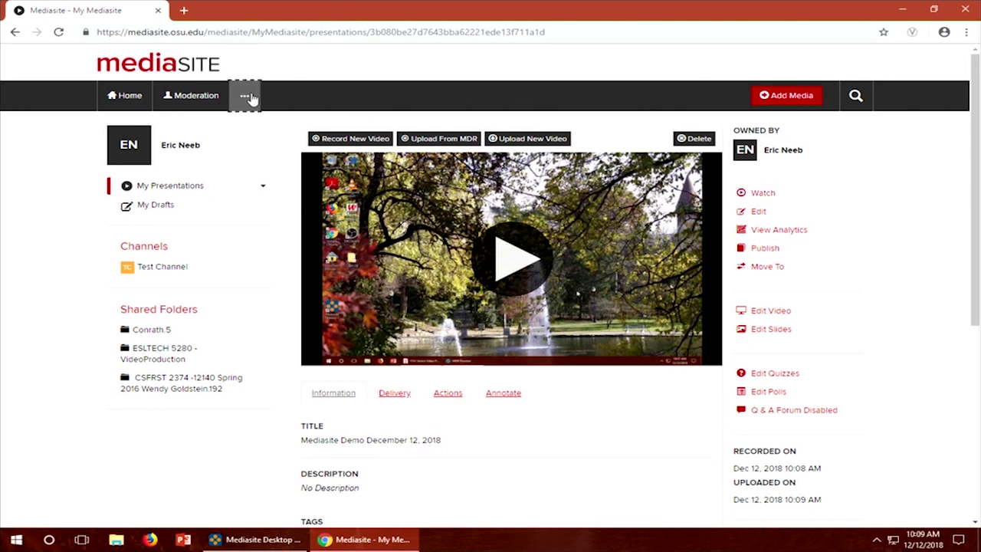
click(261, 187)
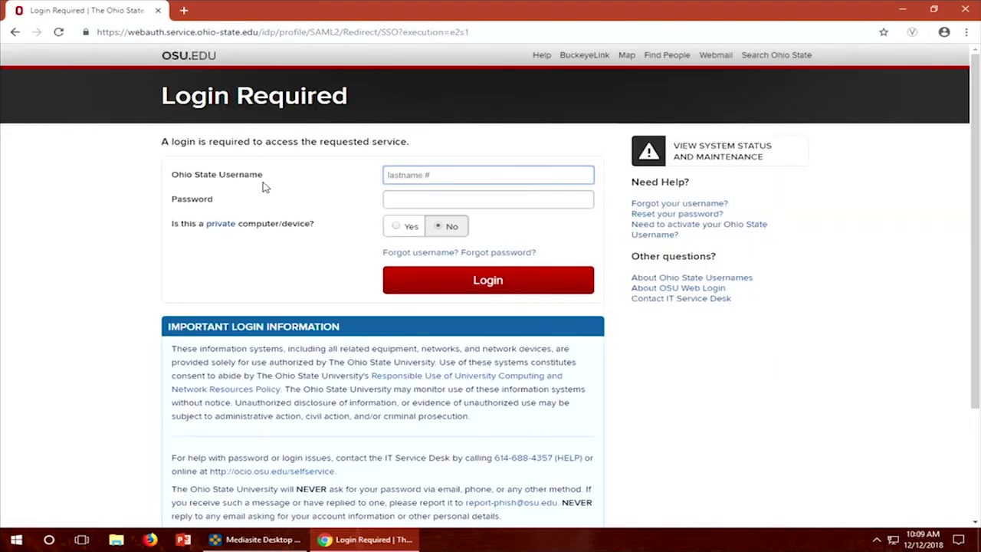
click(968, 7)
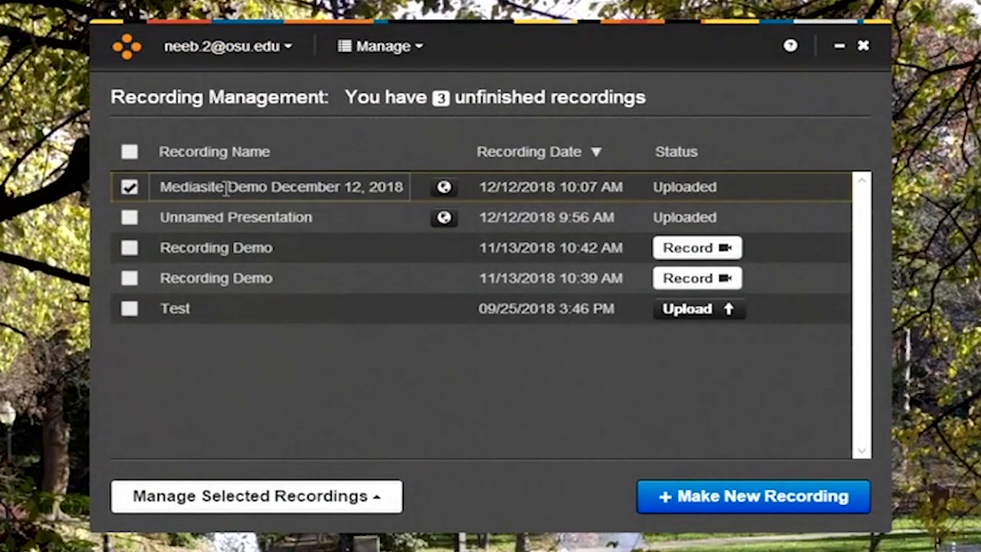
Step: Remove the demo recording's local data with Remove Recordings and confirm the removal
click(379, 498)
click(312, 411)
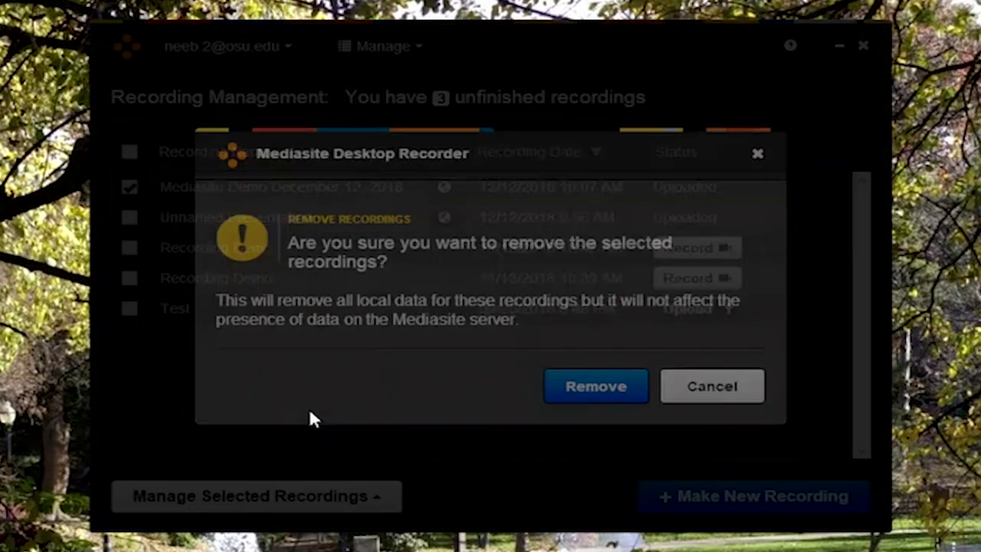
click(585, 386)
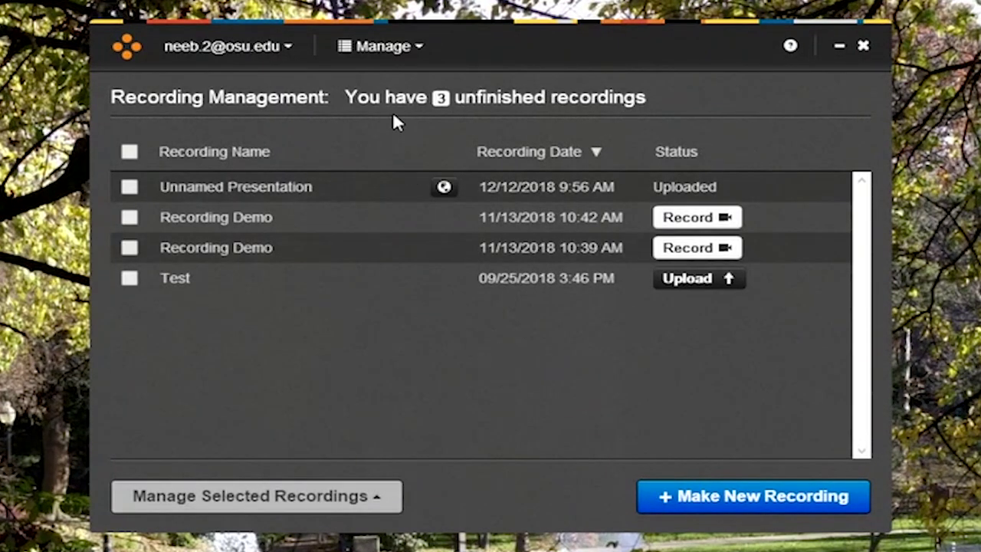
Step: Forget the saved Mediasite connection through the account dropdown's Forget a Connection option
click(293, 48)
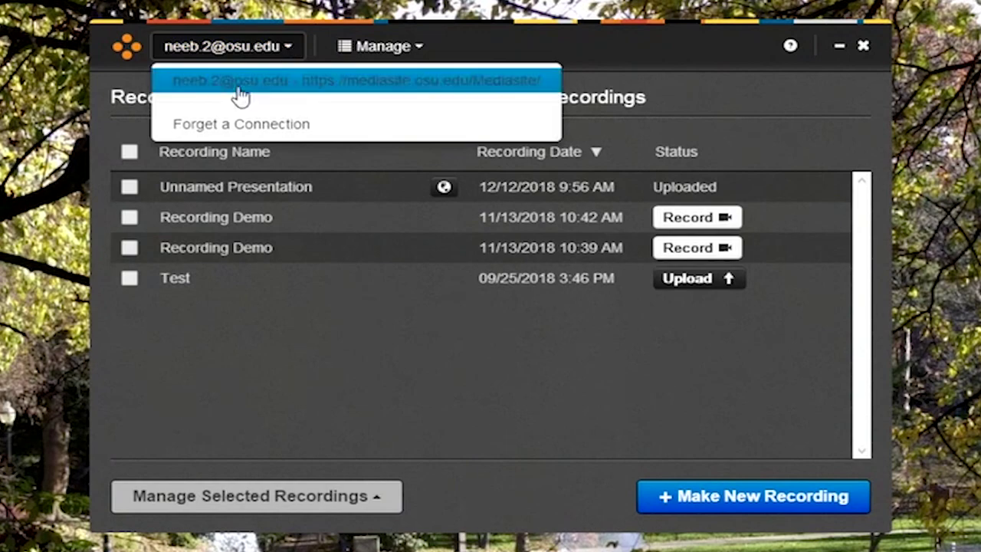
click(233, 131)
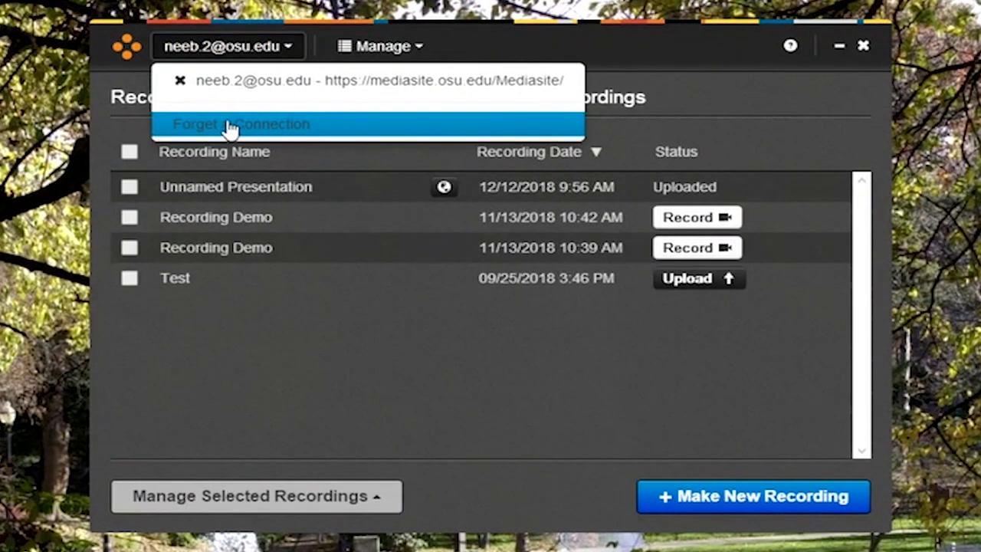
click(182, 82)
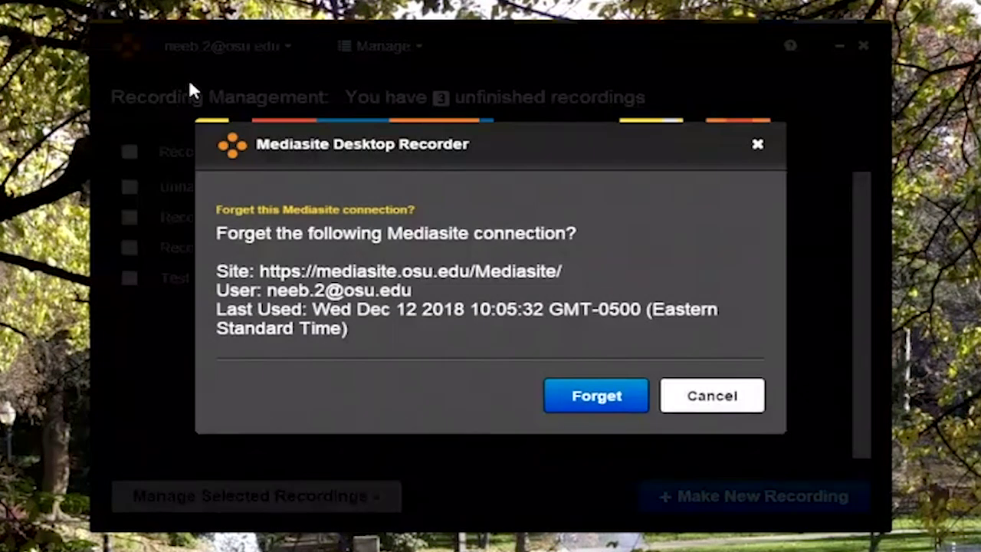
click(596, 395)
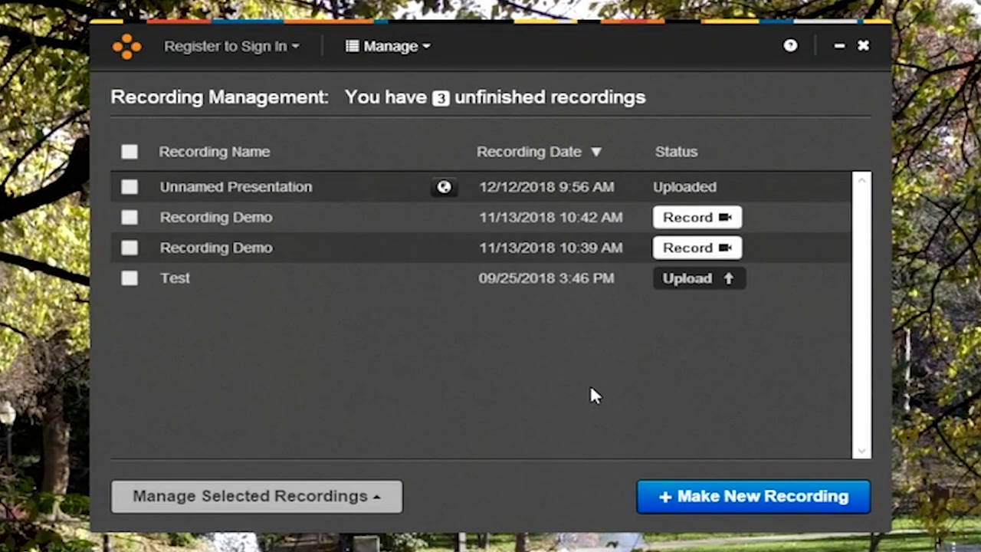